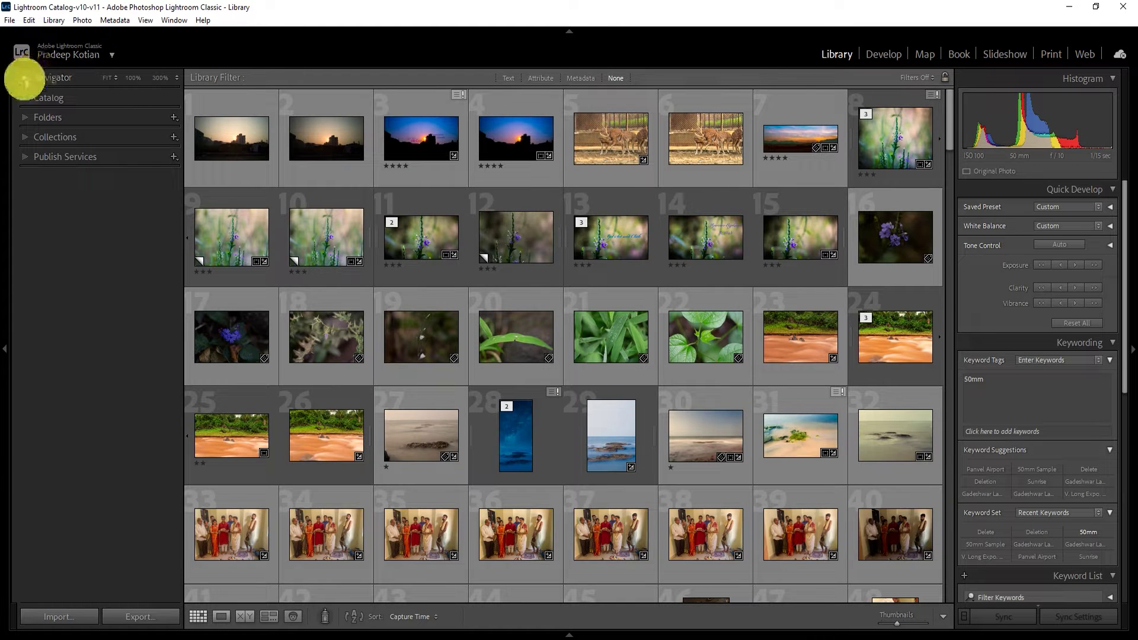
# - Expand the Navigator panel and scroll through the thumbnail grid
pyautogui.click(26, 83)
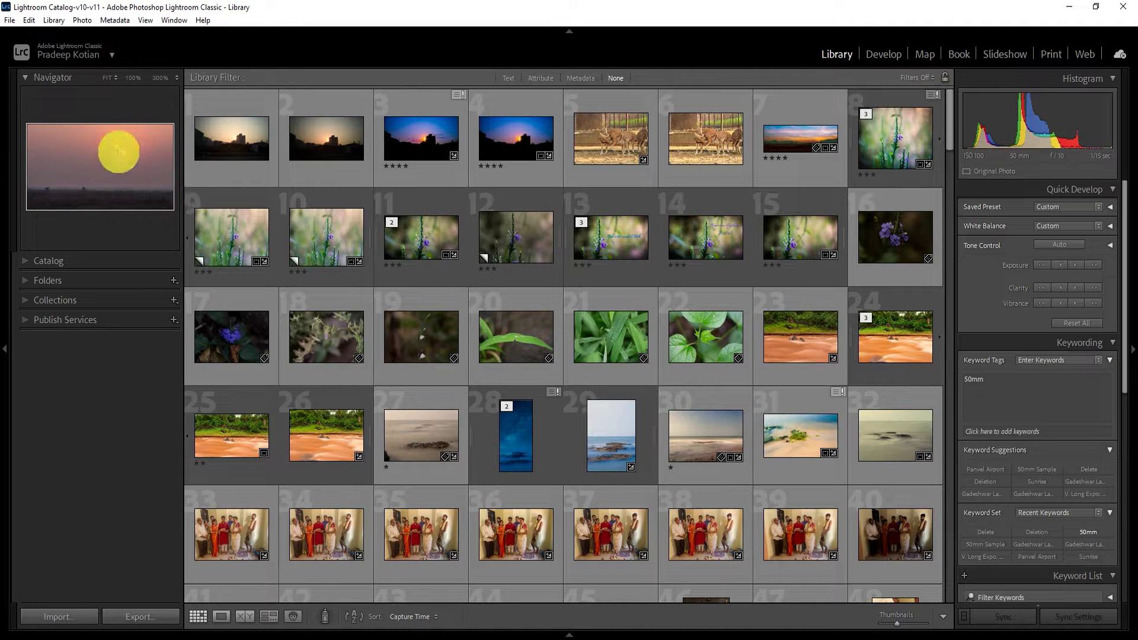
pyautogui.scroll(-10, 634, 221)
pyautogui.scroll(-7, 637, 222)
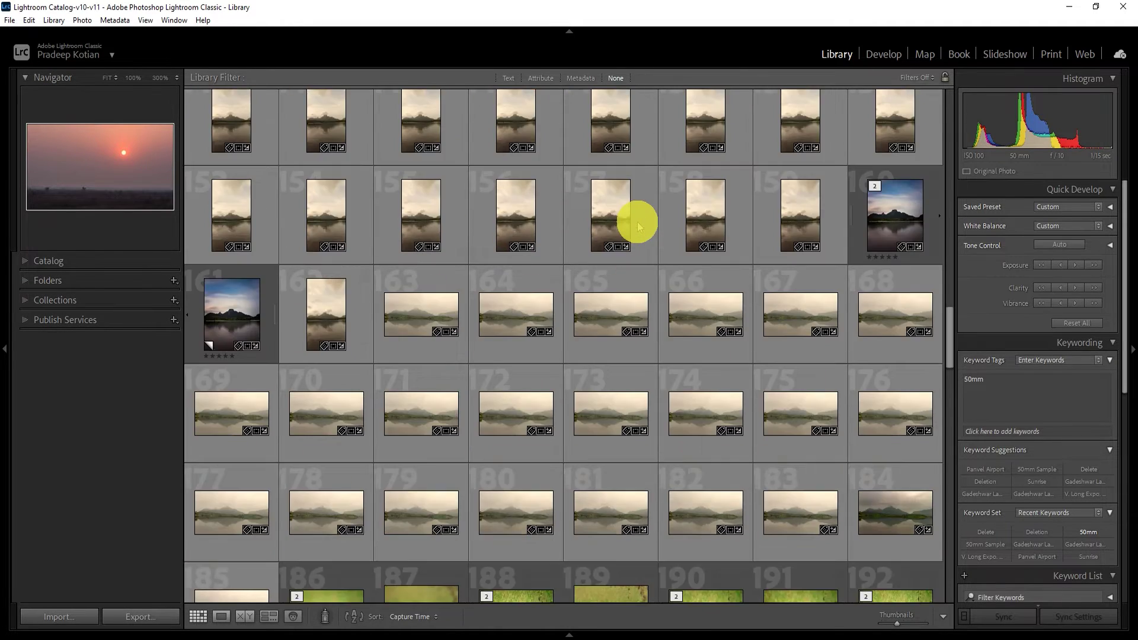
pyautogui.scroll(-7, 638, 221)
pyautogui.scroll(-7, 638, 221)
pyautogui.scroll(-7, 638, 221)
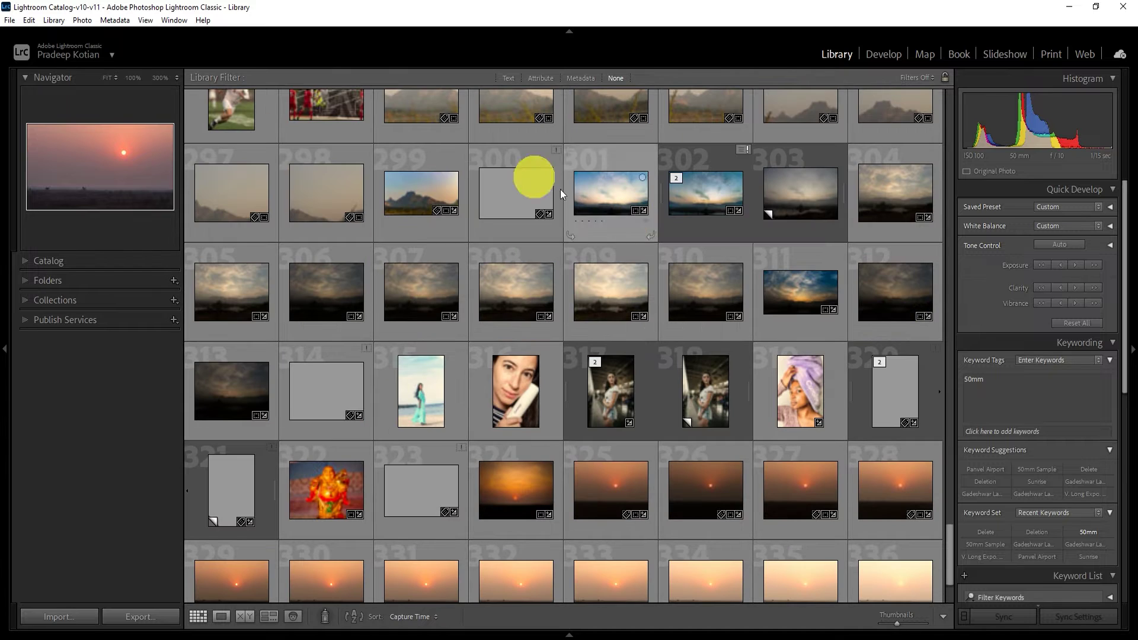
pyautogui.scroll(-2, 541, 246)
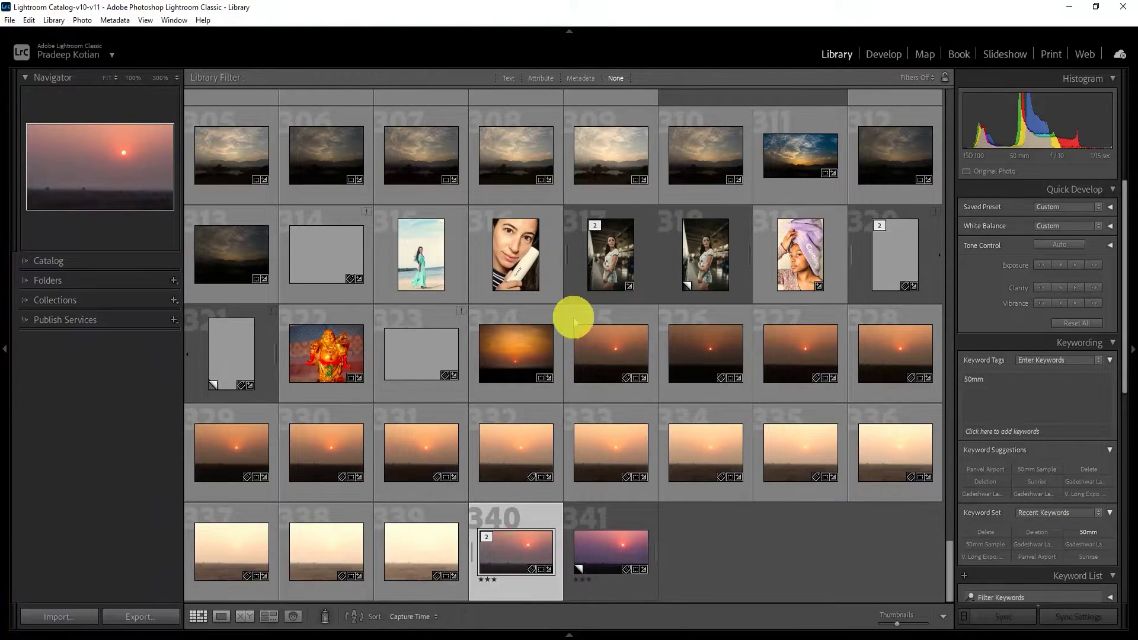
pyautogui.scroll(6, 584, 325)
pyautogui.scroll(5, 584, 328)
pyautogui.scroll(8, 585, 328)
pyautogui.scroll(8, 584, 328)
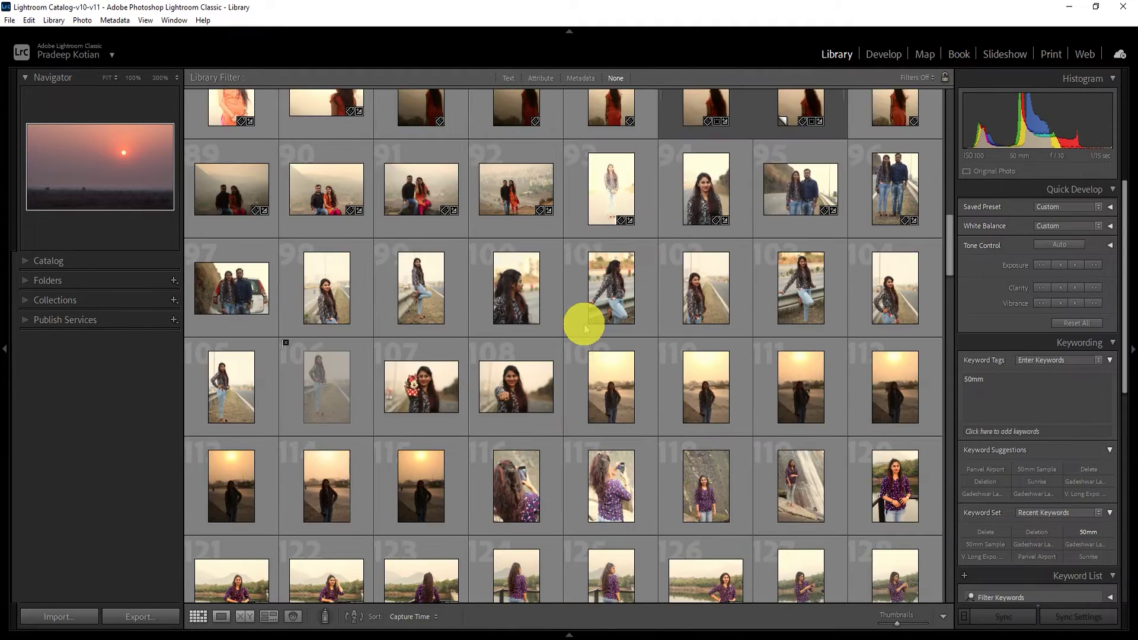
pyautogui.scroll(8, 584, 327)
pyautogui.scroll(3, 584, 328)
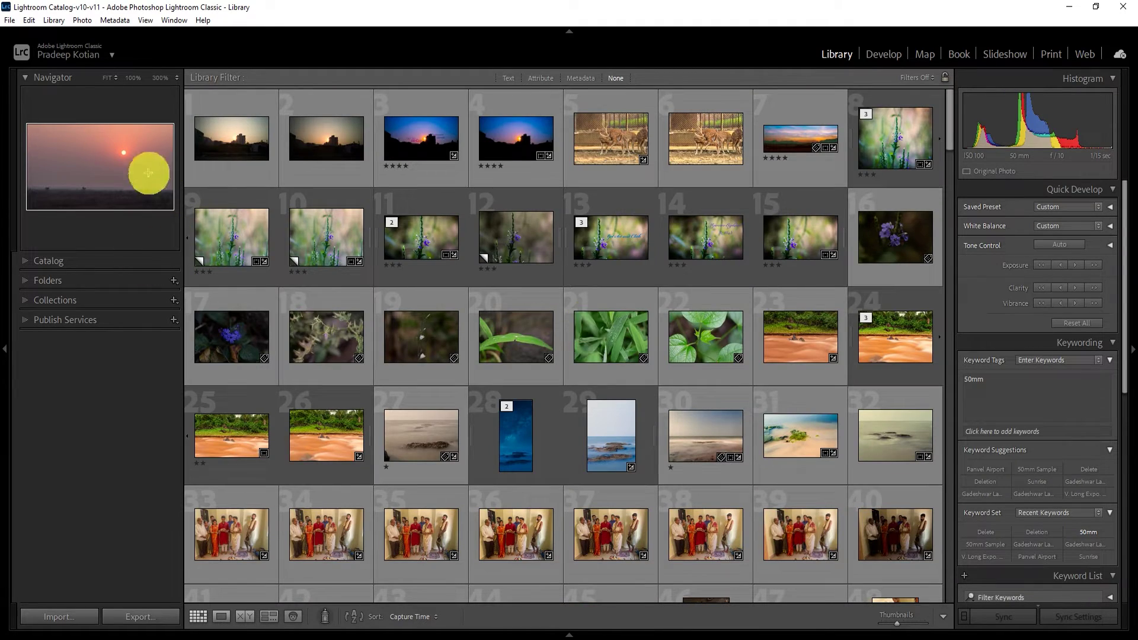
pyautogui.moveTo(705, 142)
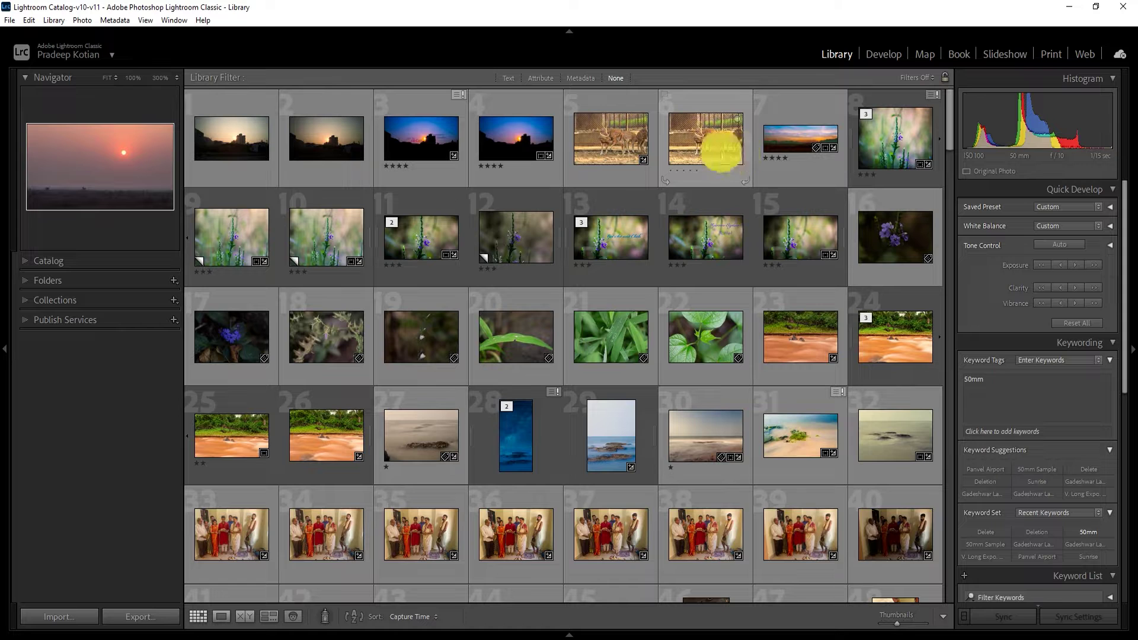
# - Select the sunset mountain panorama (photo 7) and show it in Loupe view
pyautogui.click(694, 136)
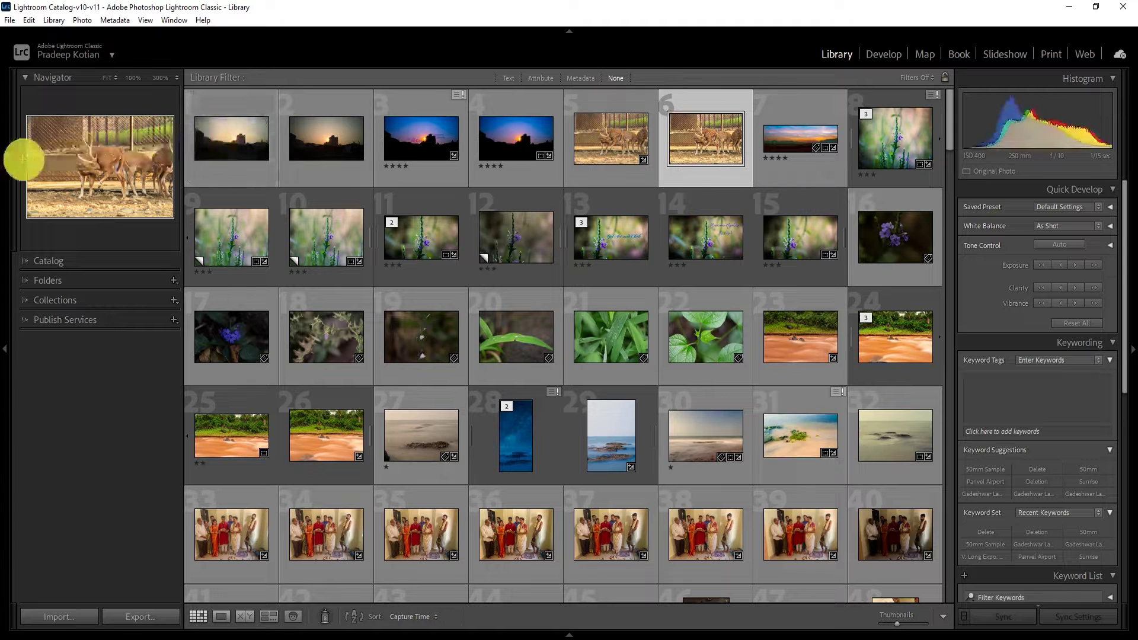
pyautogui.moveTo(799, 137)
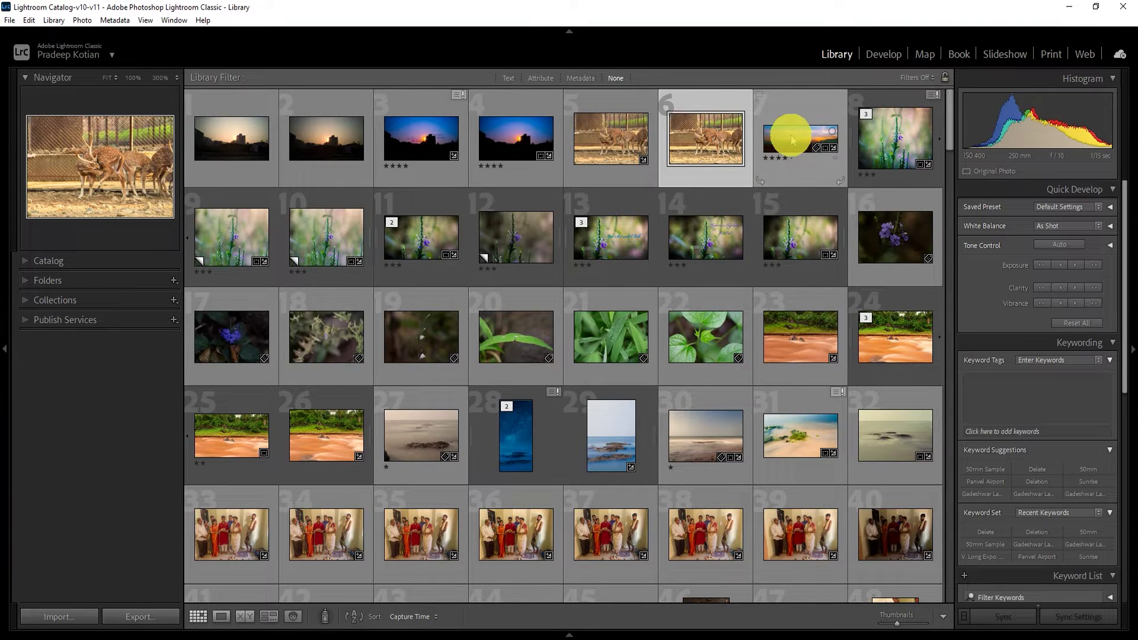
pyautogui.click(793, 140)
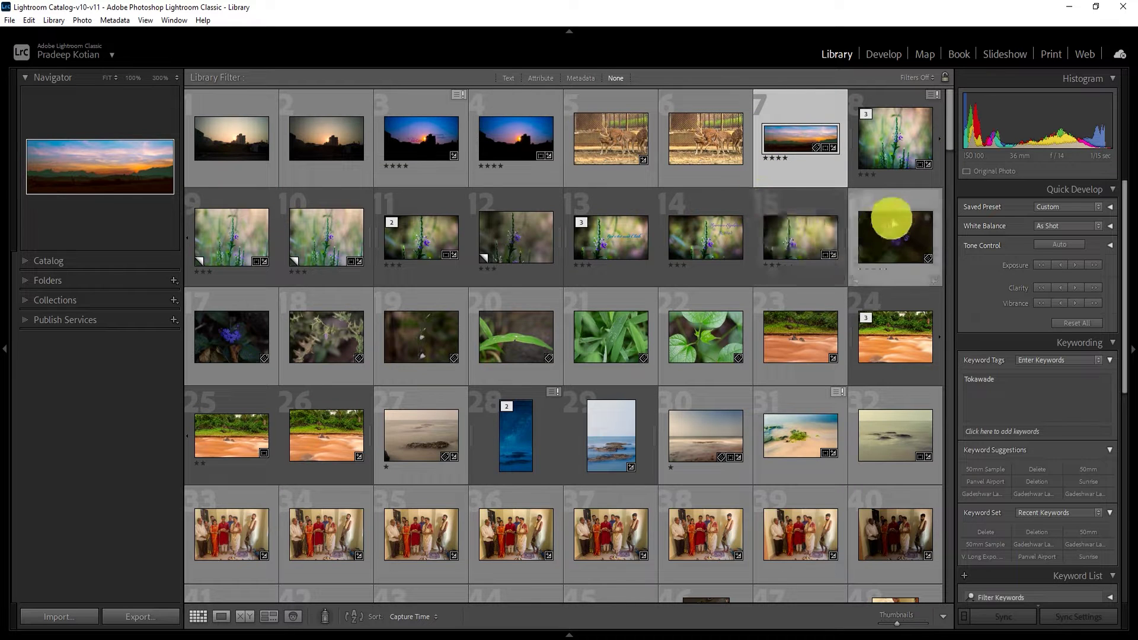
pyautogui.press('e')
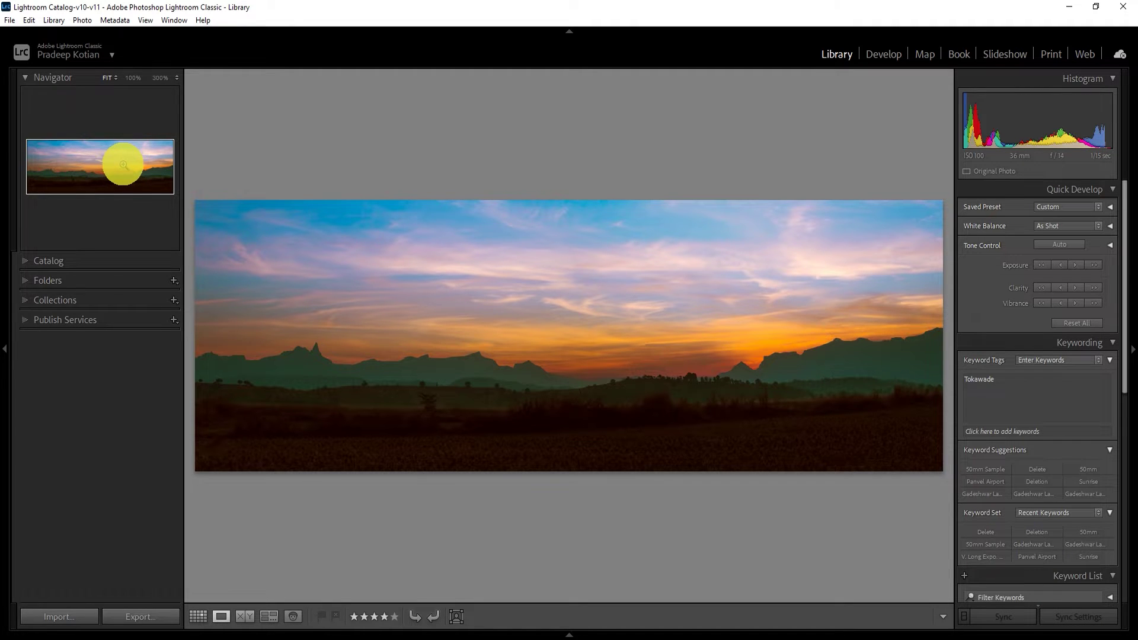
# - Zoom the panorama's sky to 100%, pan across it, then return to Grid view
pyautogui.click(123, 164)
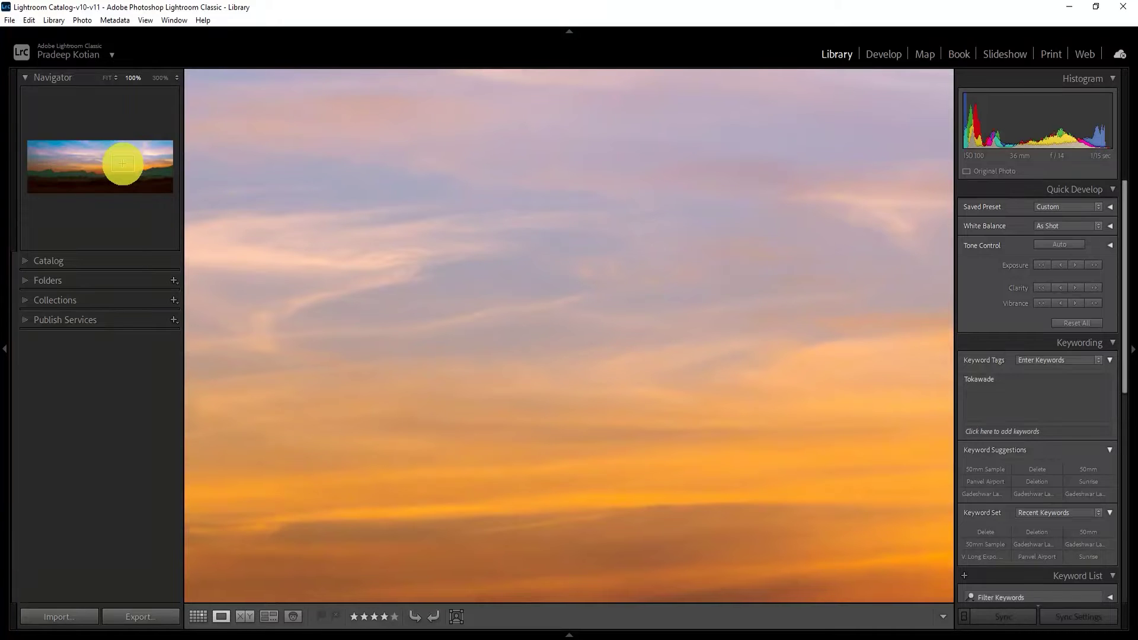
pyautogui.click(70, 164)
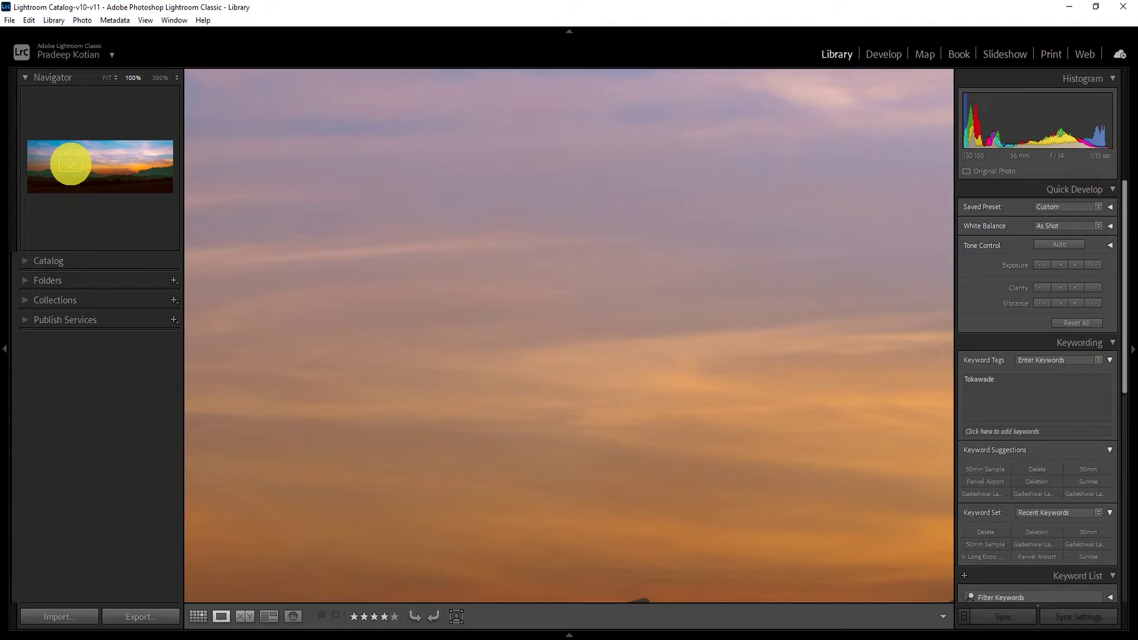
pyautogui.moveTo(69, 164)
pyautogui.mouseDown()
pyautogui.moveTo(53, 161)
pyautogui.moveTo(126, 173)
pyautogui.moveTo(102, 152)
pyautogui.moveTo(61, 163)
pyautogui.moveTo(66, 178)
pyautogui.moveTo(108, 166)
pyautogui.mouseUp()
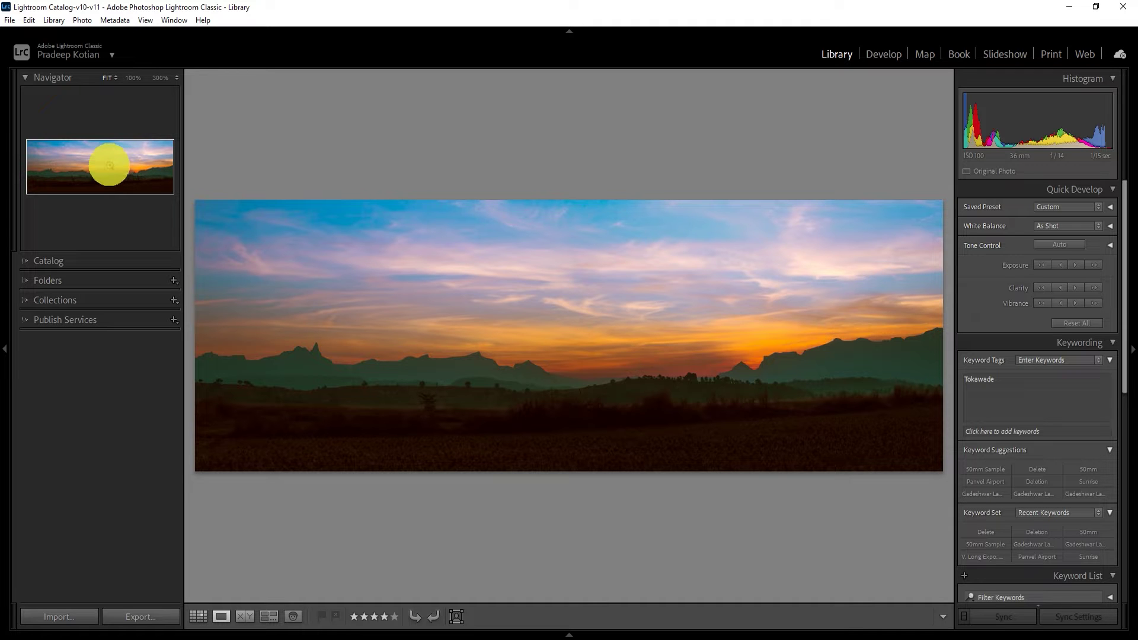
pyautogui.press('g')
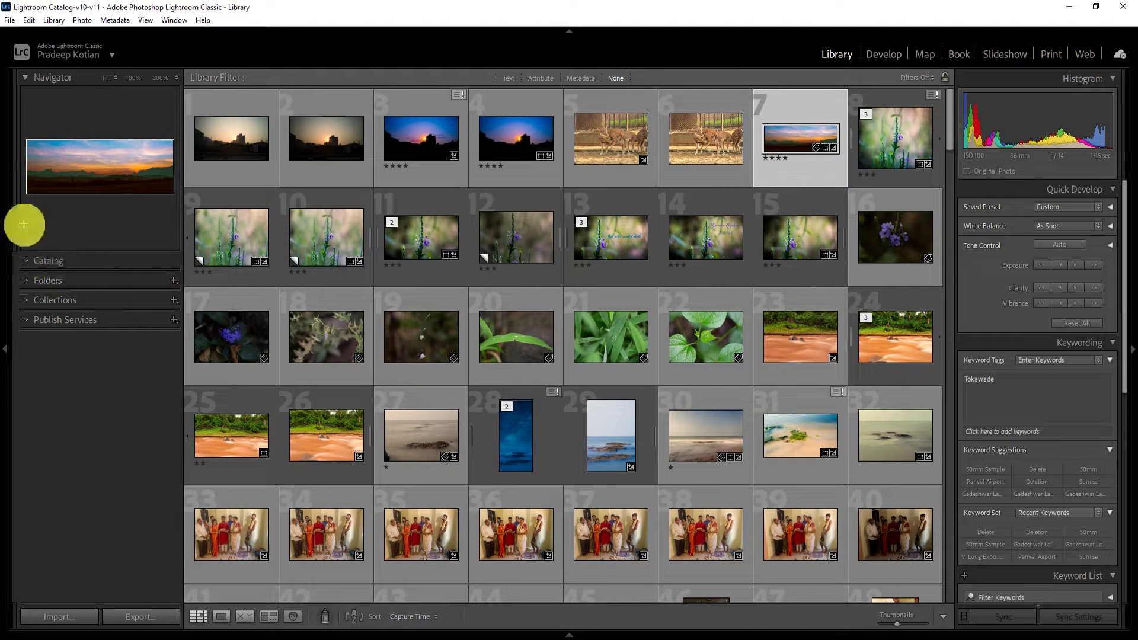
# - Collapse Navigator and Catalog, then expand the Folders panel showing local and backup drives
pyautogui.click(26, 78)
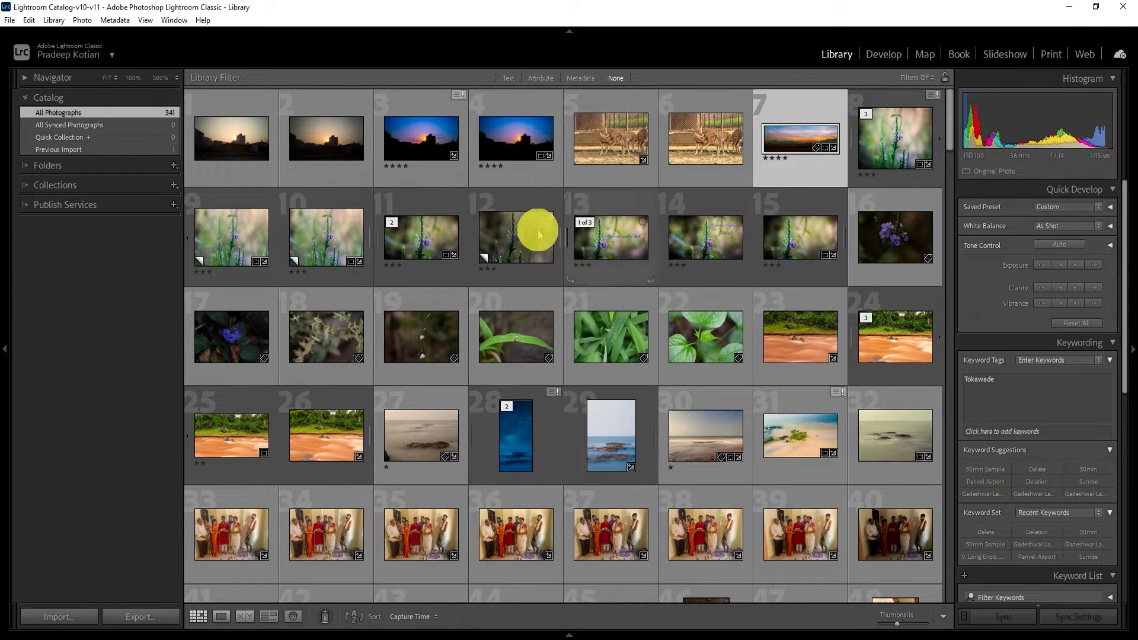
pyautogui.scroll(-10, 788, 343)
pyautogui.scroll(-10, 788, 344)
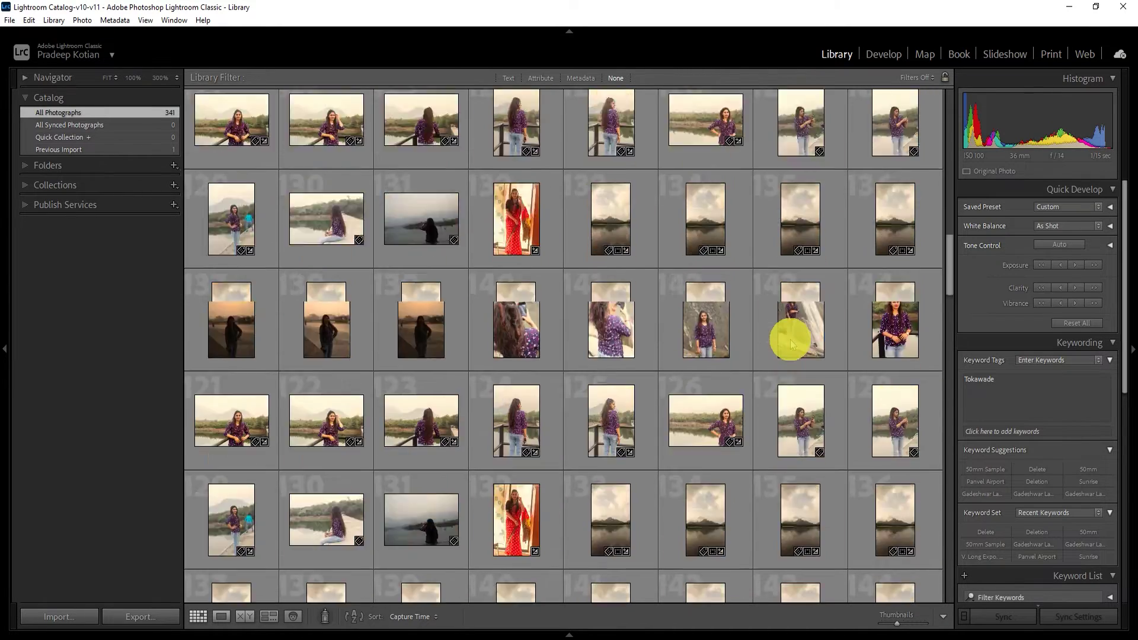
pyautogui.scroll(-10, 788, 344)
pyautogui.scroll(-10, 791, 344)
pyautogui.scroll(-10, 792, 344)
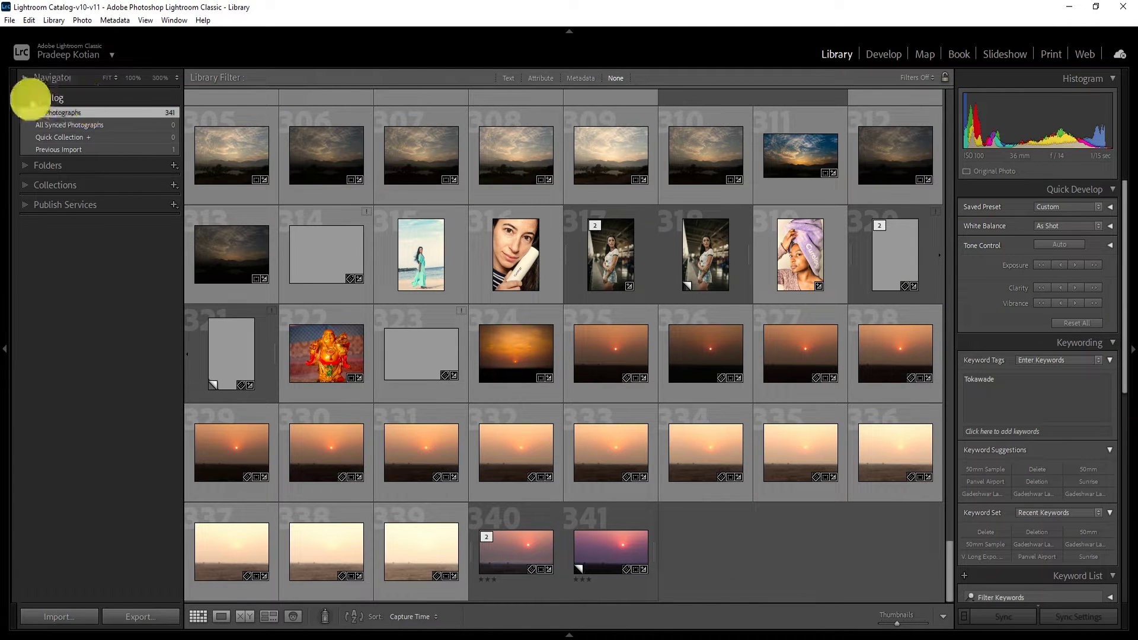
pyautogui.click(27, 99)
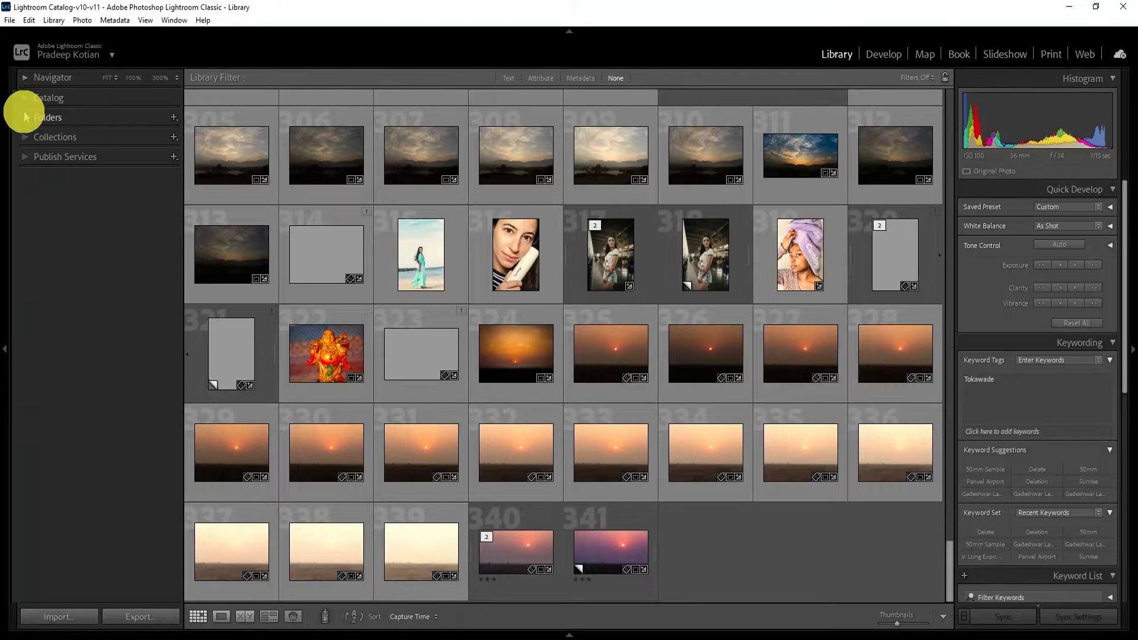
pyautogui.click(27, 118)
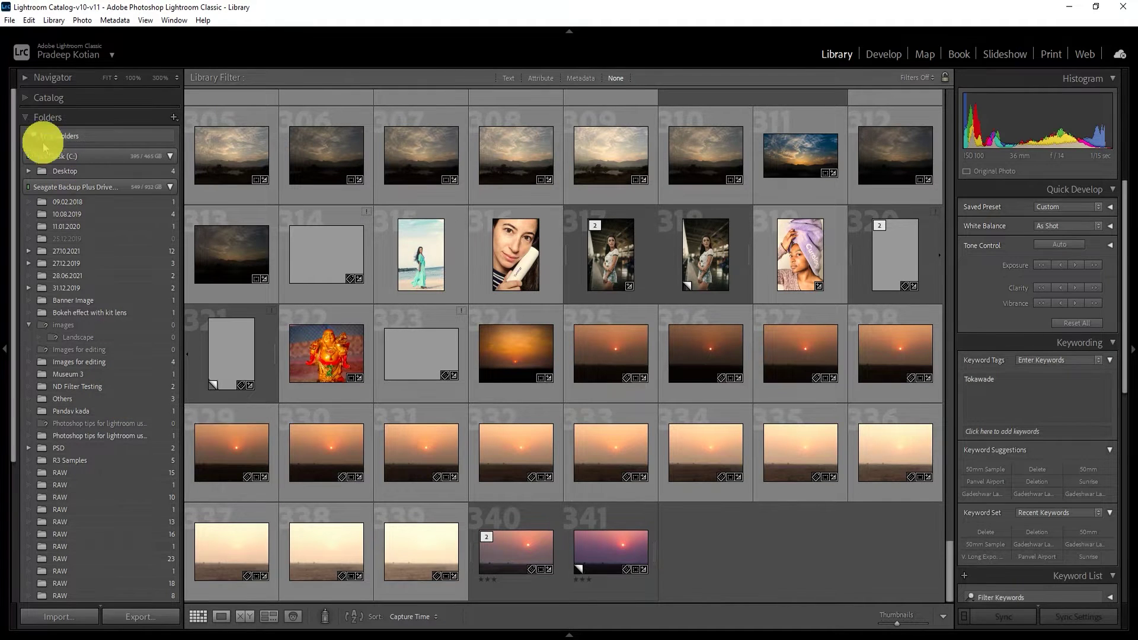
# - Collapse the Folders panel and expand the Collections panel
pyautogui.click(27, 121)
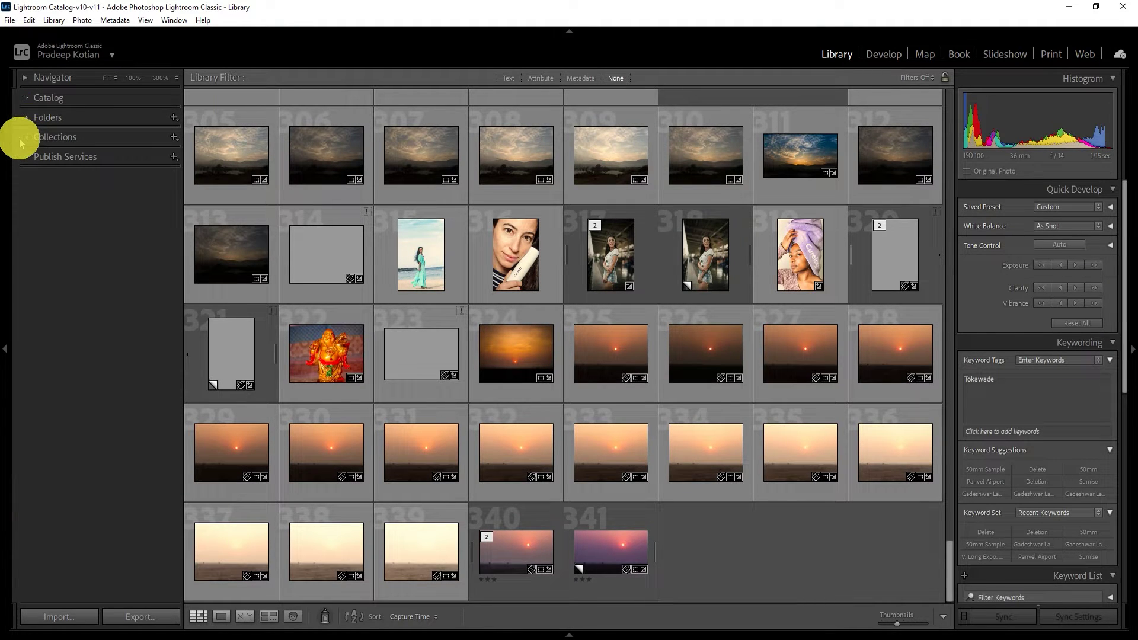
pyautogui.click(25, 138)
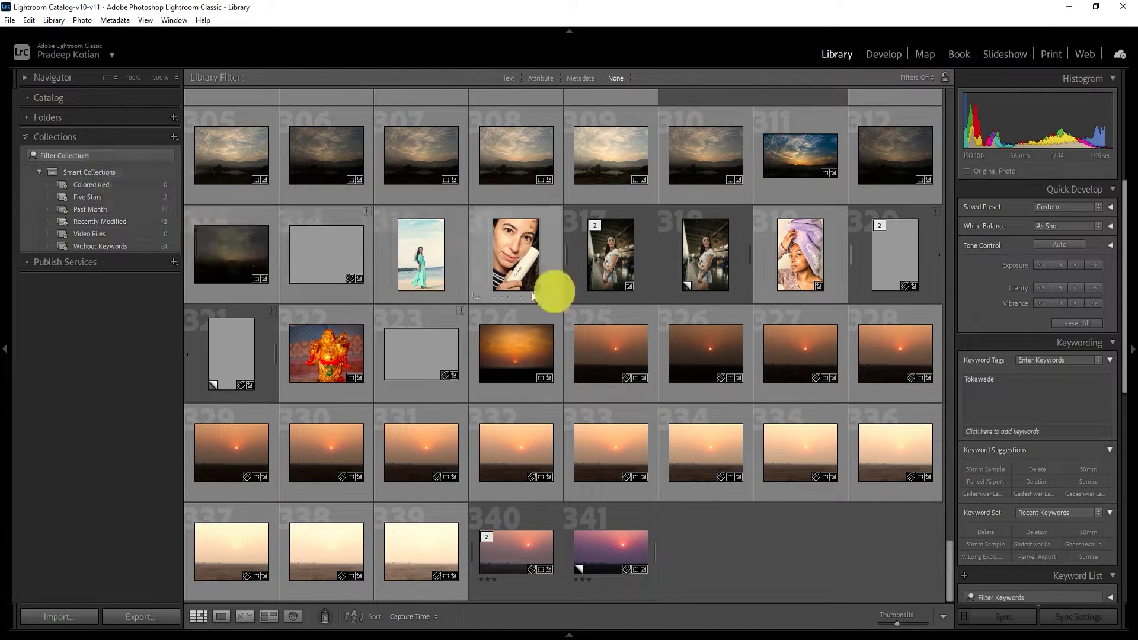
pyautogui.scroll(5, 765, 421)
pyautogui.scroll(5, 765, 421)
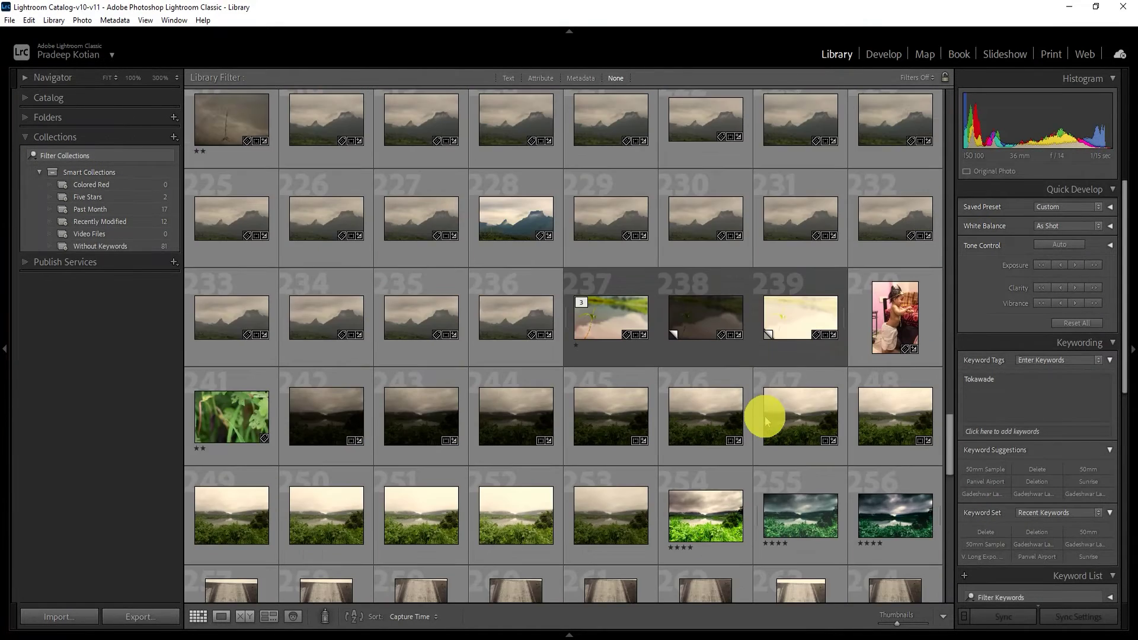
pyautogui.scroll(5, 765, 421)
pyautogui.scroll(5, 765, 420)
pyautogui.scroll(5, 764, 416)
pyautogui.scroll(5, 764, 415)
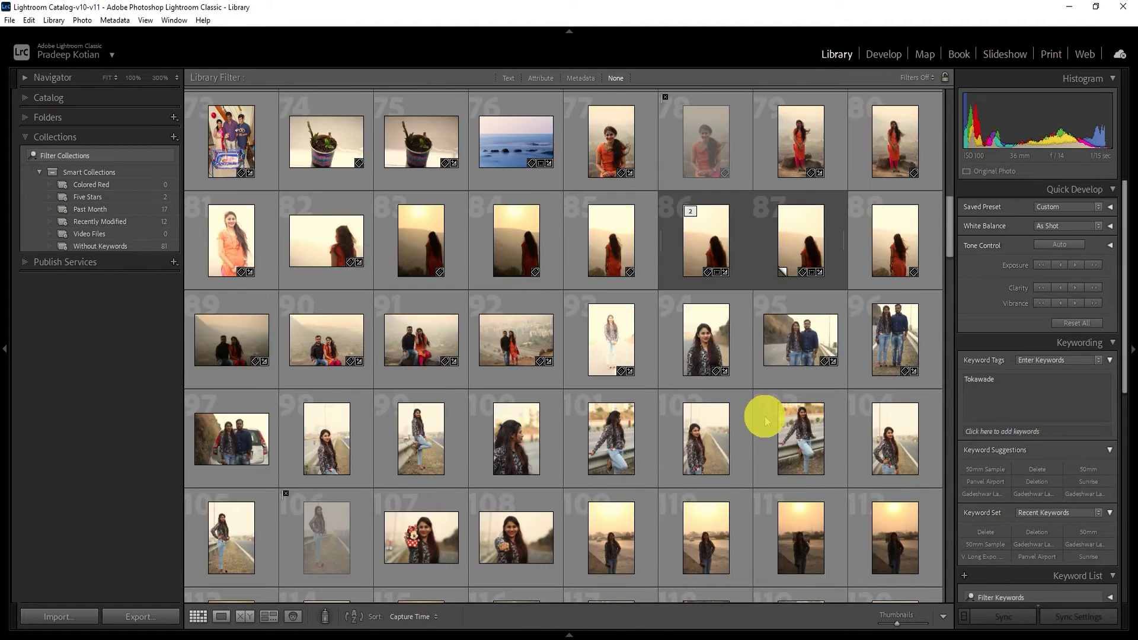
pyautogui.scroll(5, 764, 415)
pyautogui.scroll(5, 746, 409)
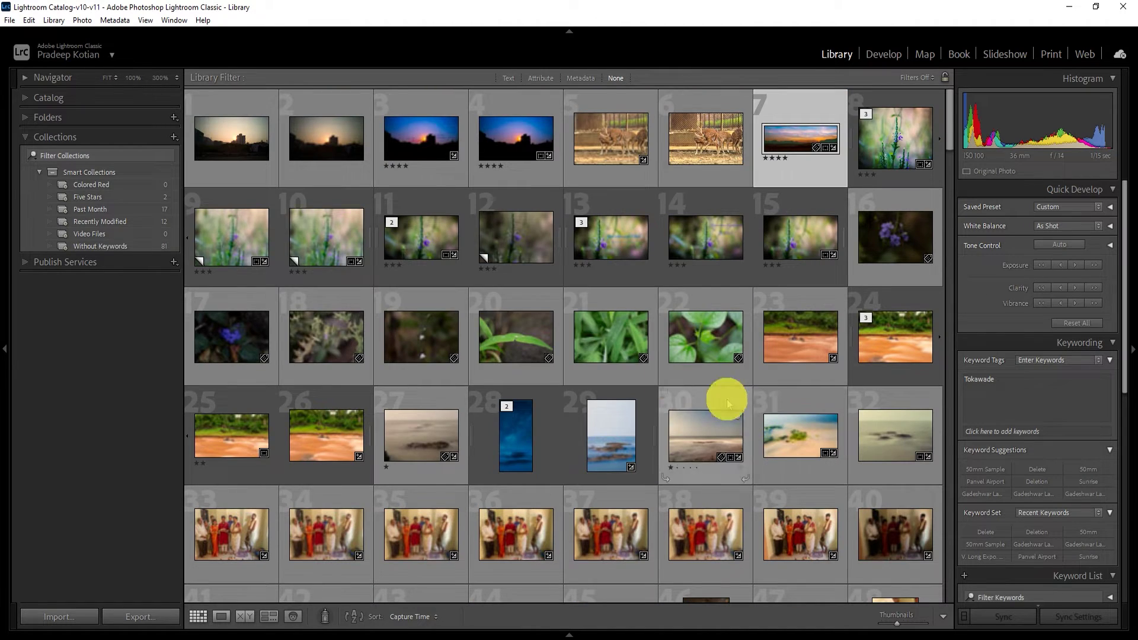
# - Browse Five Stars, Without Keywords, then Past Month smart collections, and collapse Collections
pyautogui.click(95, 199)
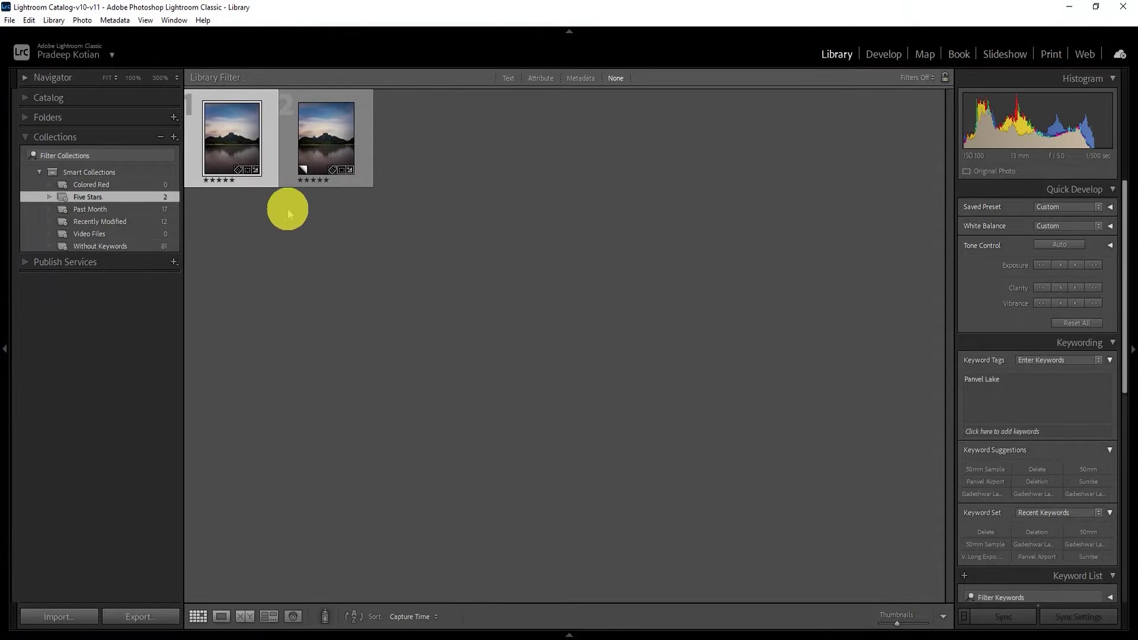
pyautogui.click(134, 246)
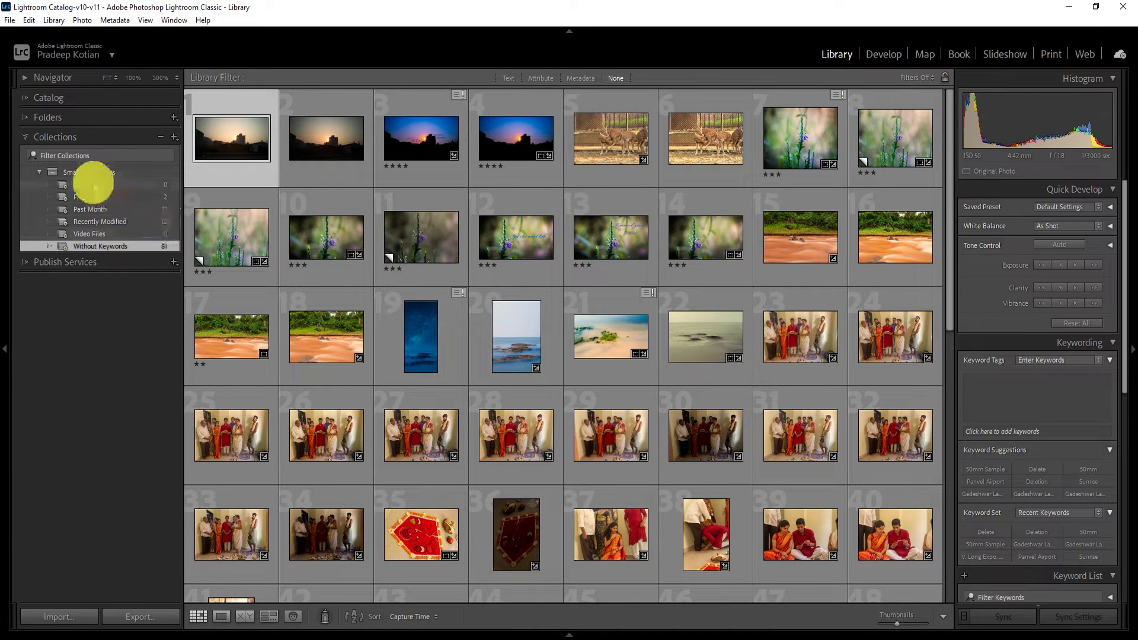
pyautogui.click(97, 213)
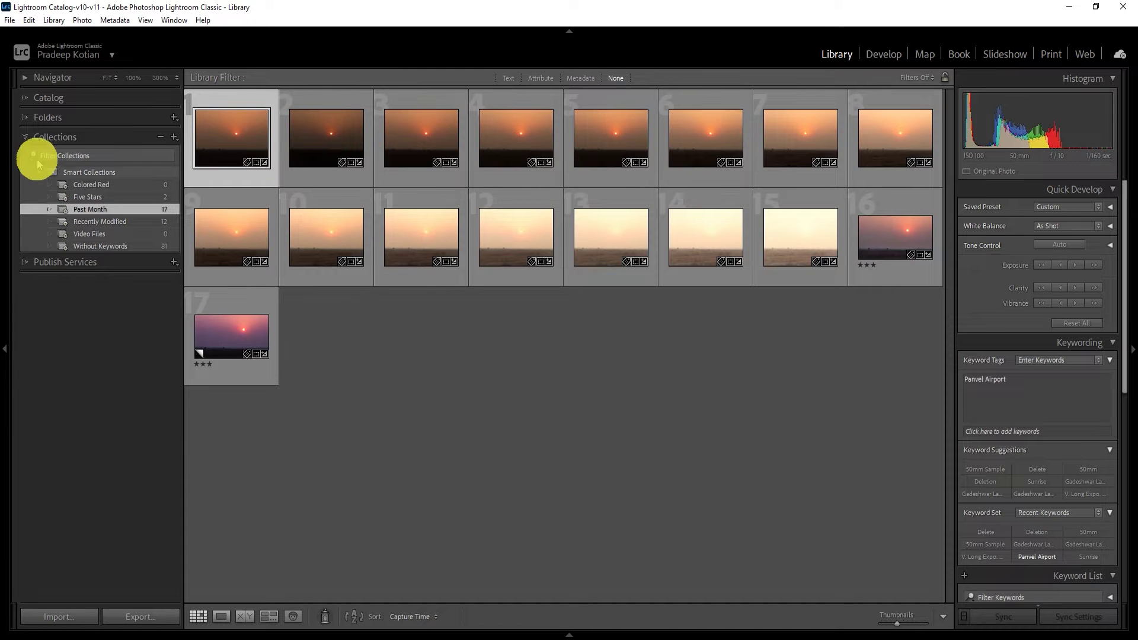
pyautogui.click(26, 139)
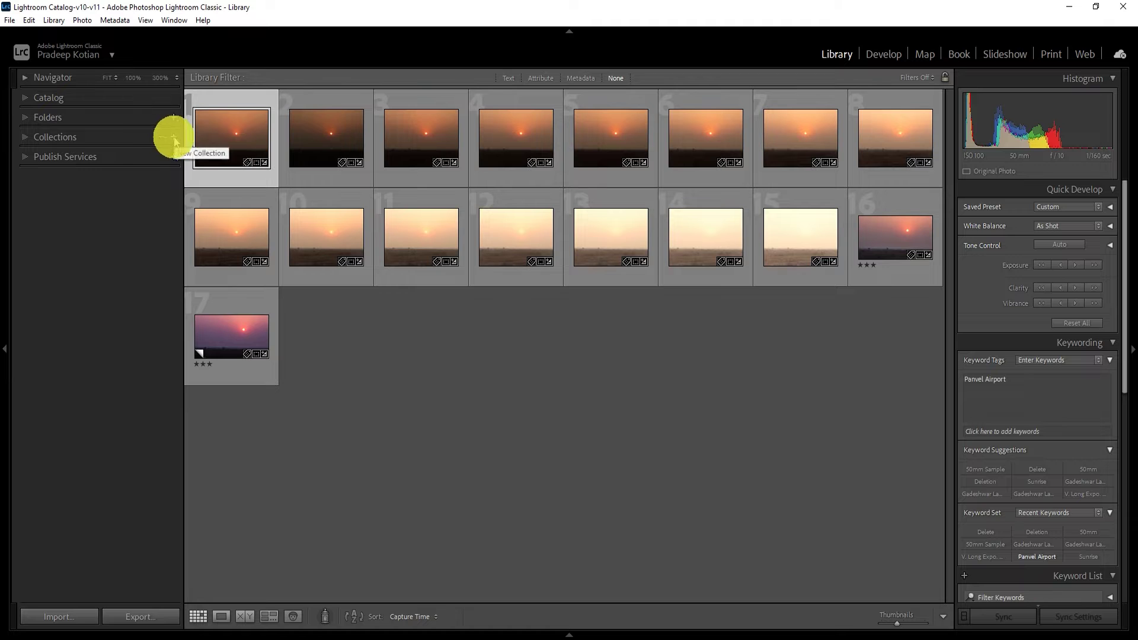
# - Collapse the Publish Services panel and scroll the grid back to photo 1
pyautogui.click(26, 157)
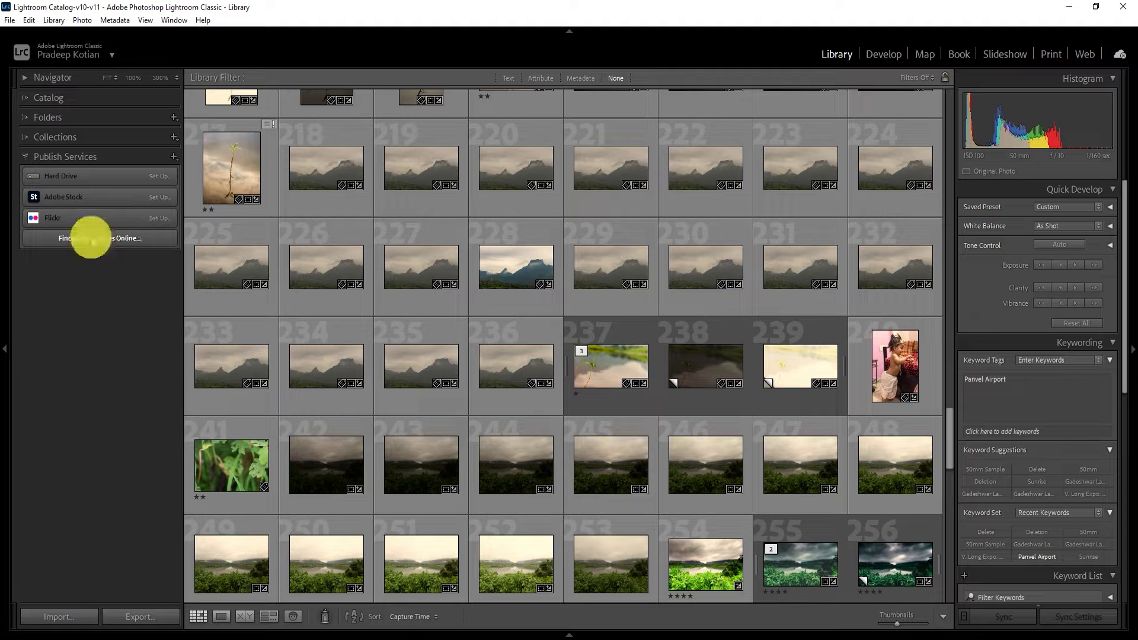
pyautogui.scroll(5, 444, 309)
pyautogui.scroll(5, 444, 309)
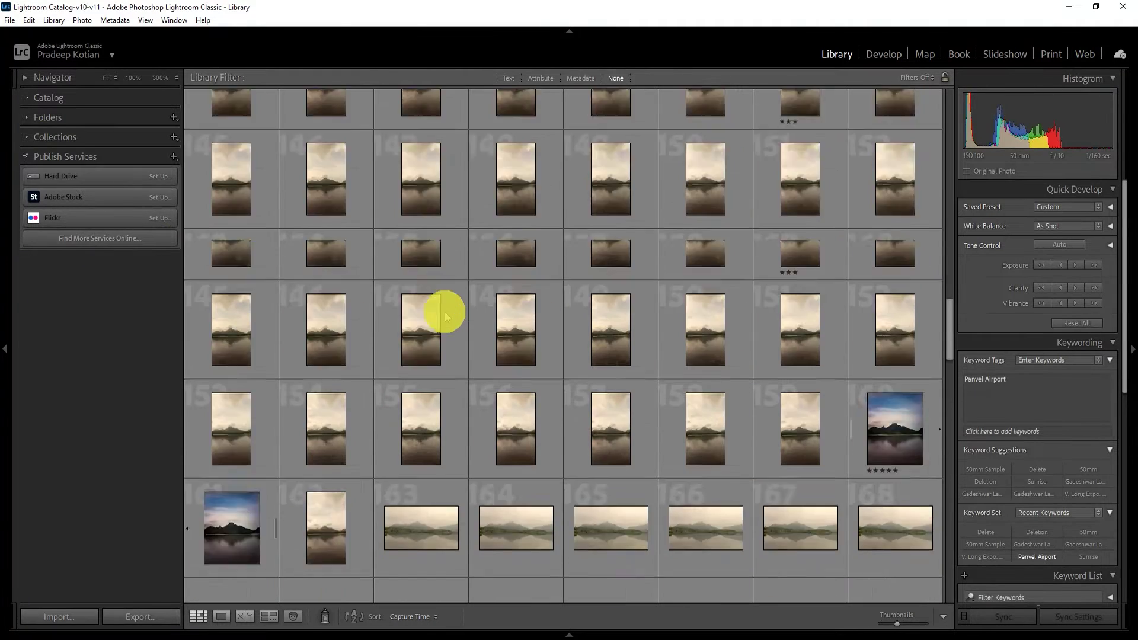
pyautogui.scroll(5, 444, 309)
pyautogui.click(26, 157)
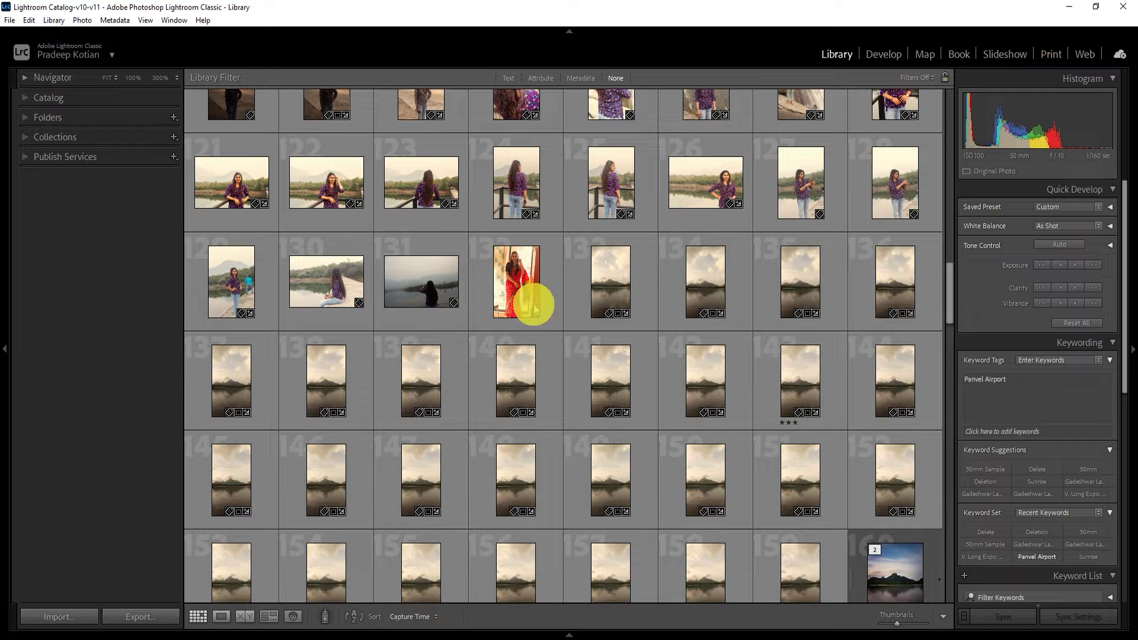
pyautogui.scroll(15, 735, 220)
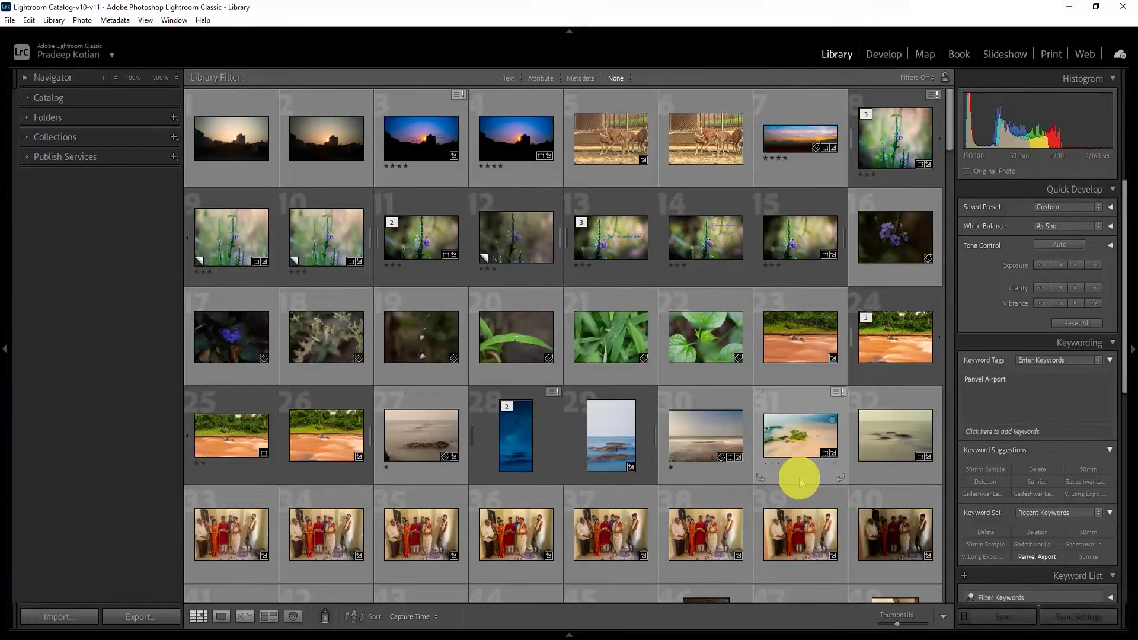
# - Show the Attribute filter bar and close the Metadata column browser
pyautogui.click(581, 78)
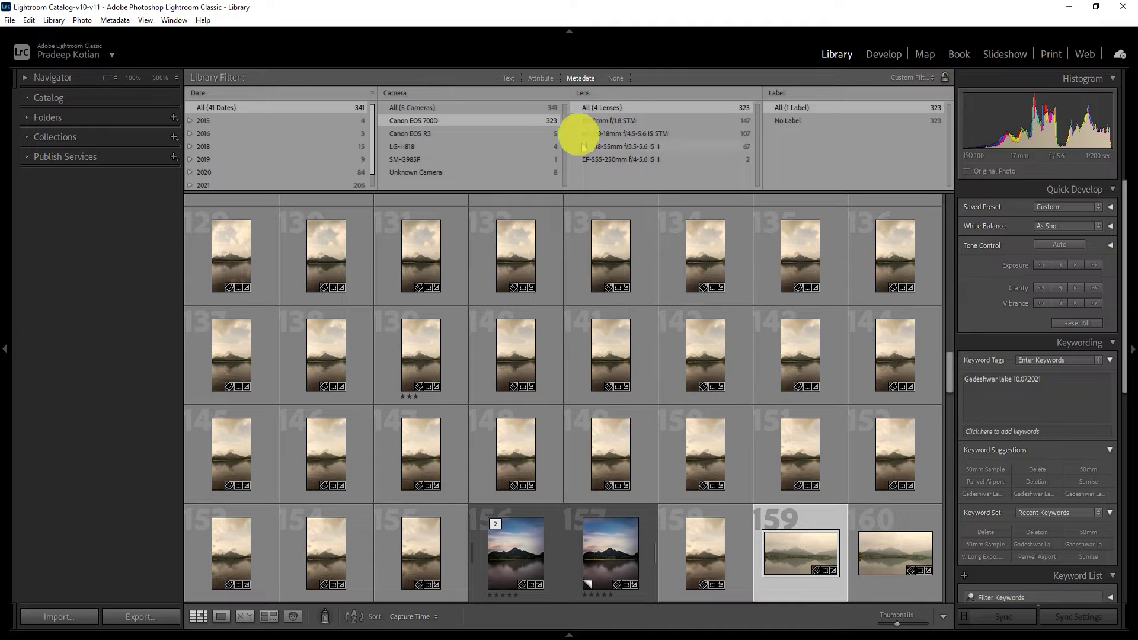
pyautogui.click(541, 79)
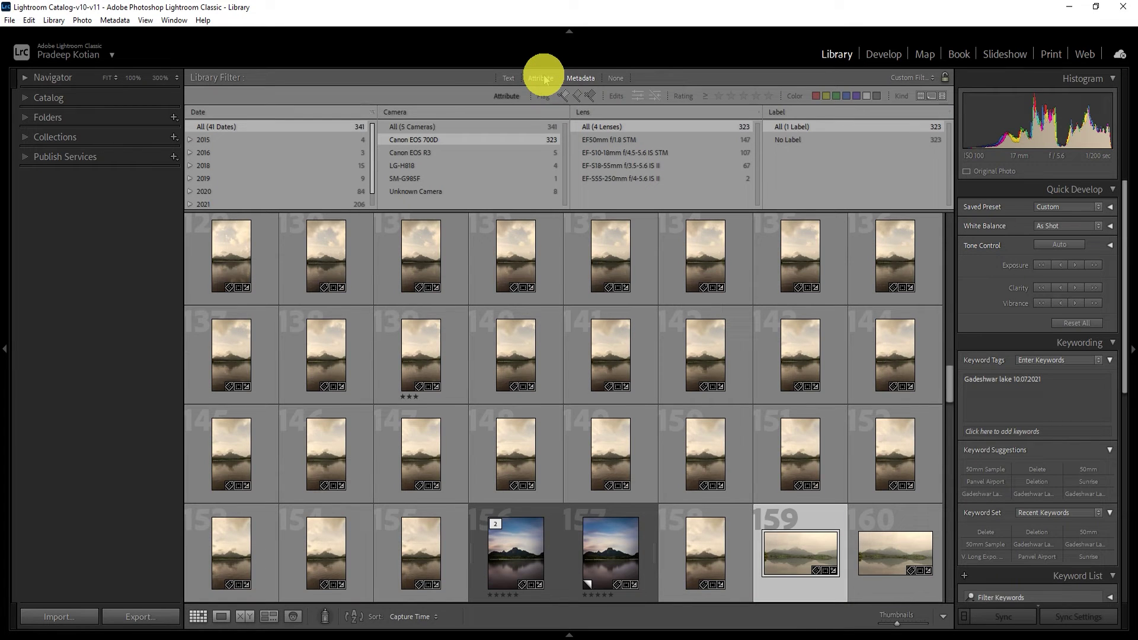
pyautogui.click(581, 78)
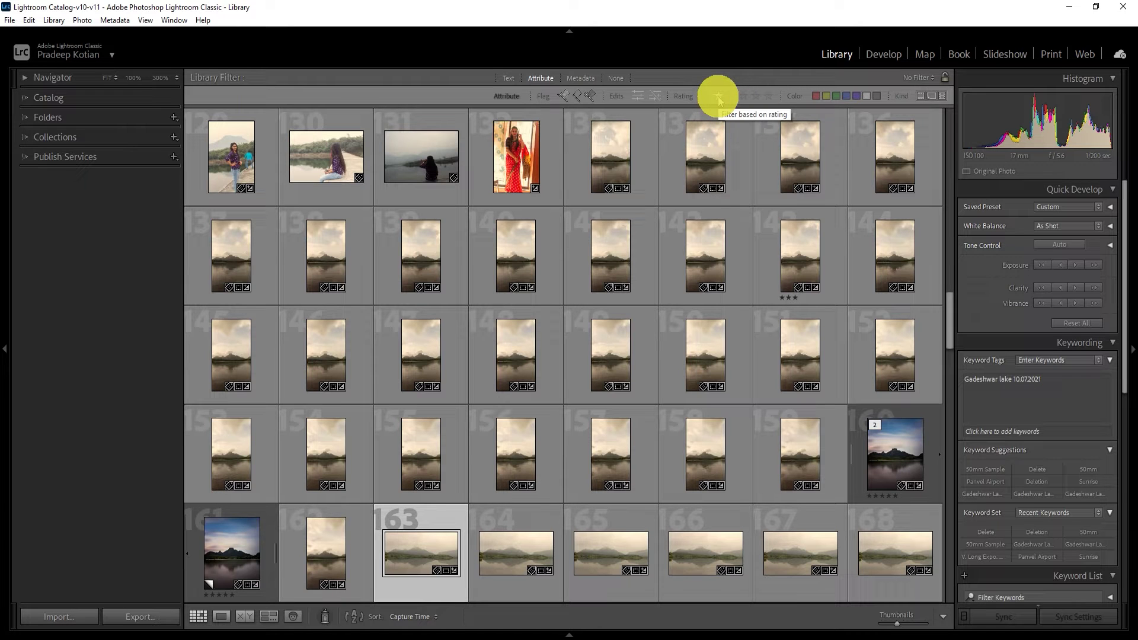
# - Filter the grid to photos rated three stars and up, and deselect the photo
pyautogui.click(718, 97)
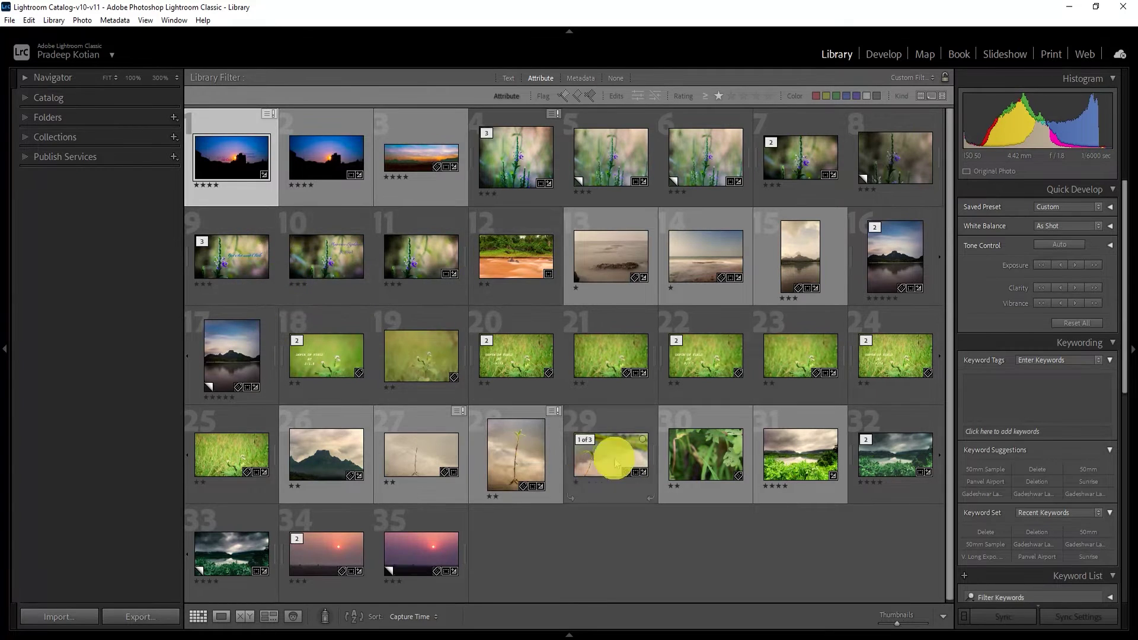
pyautogui.click(732, 97)
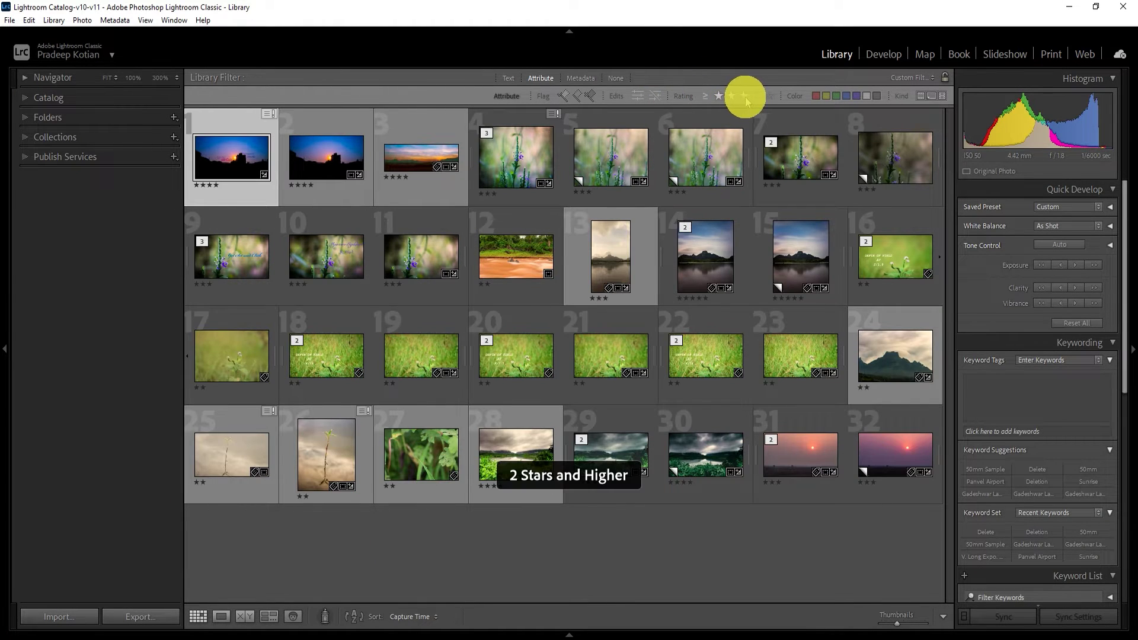
pyautogui.click(744, 96)
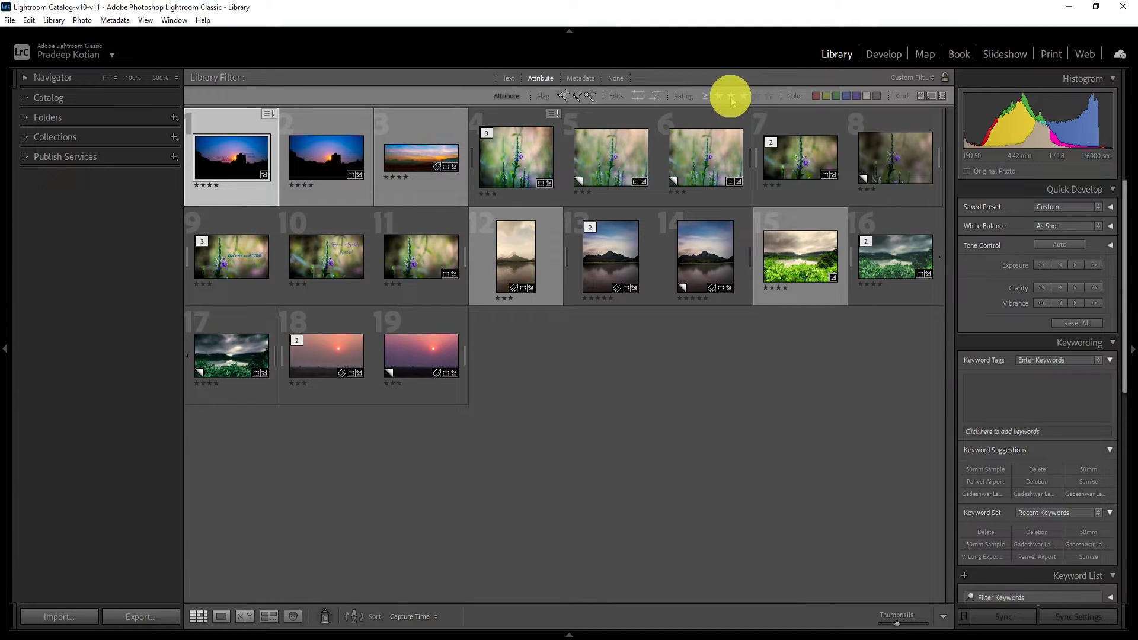
pyautogui.hotkey('ctrl', 'd')
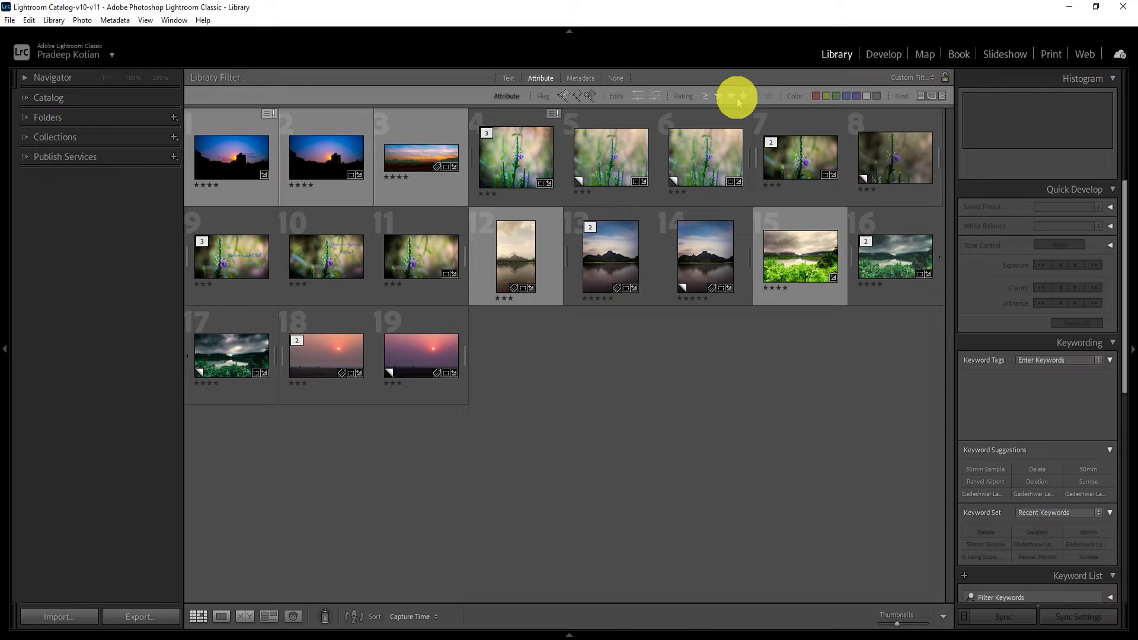
# - Set the rating filter to 'is equal to' three stars, then right-click photo 5
pyautogui.click(705, 99)
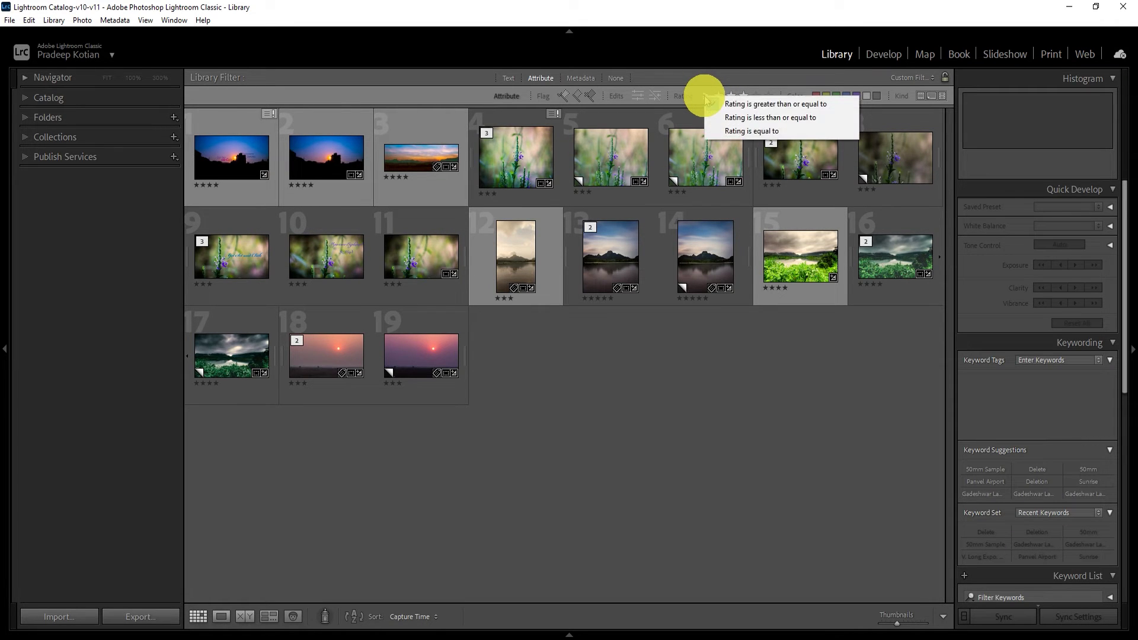
pyautogui.click(720, 137)
pyautogui.press('3')
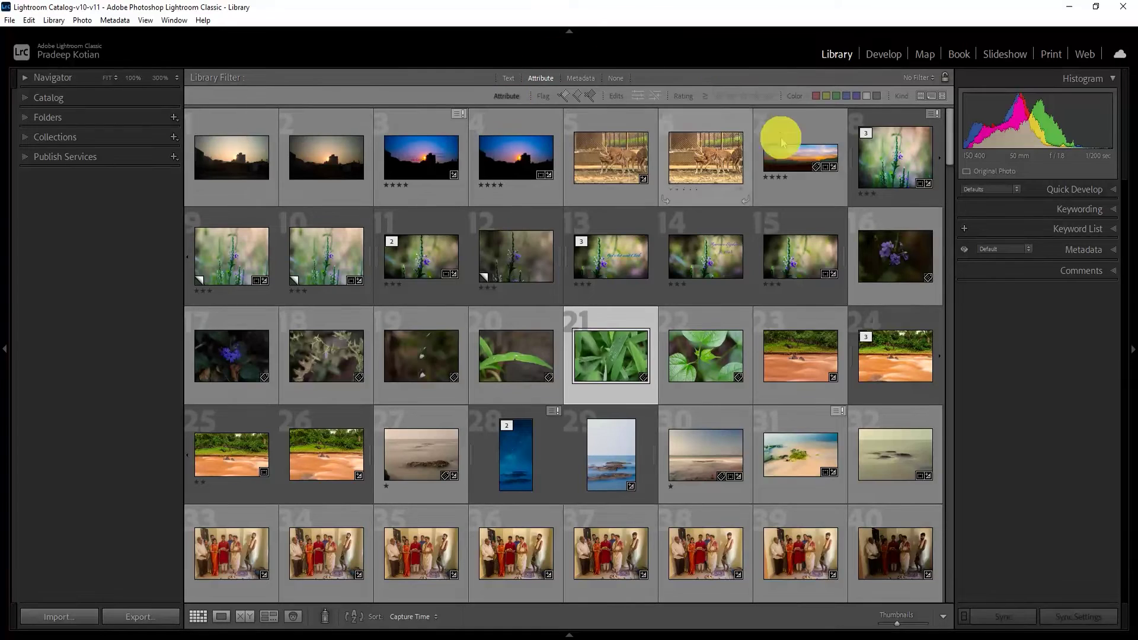
pyautogui.rightClick(604, 157)
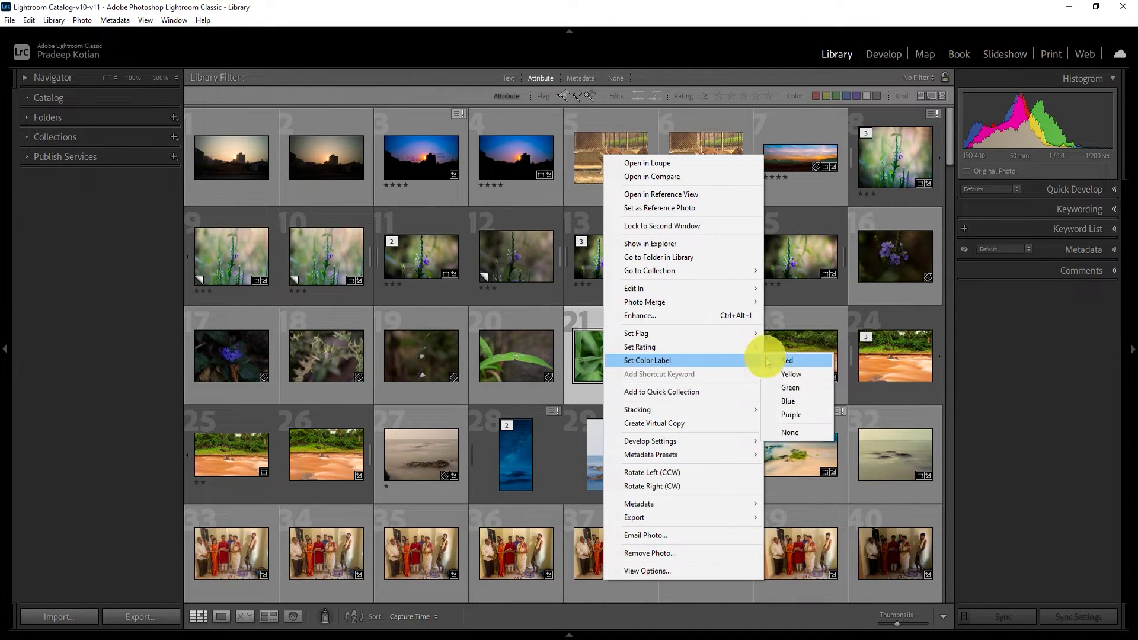
pyautogui.moveTo(647, 360)
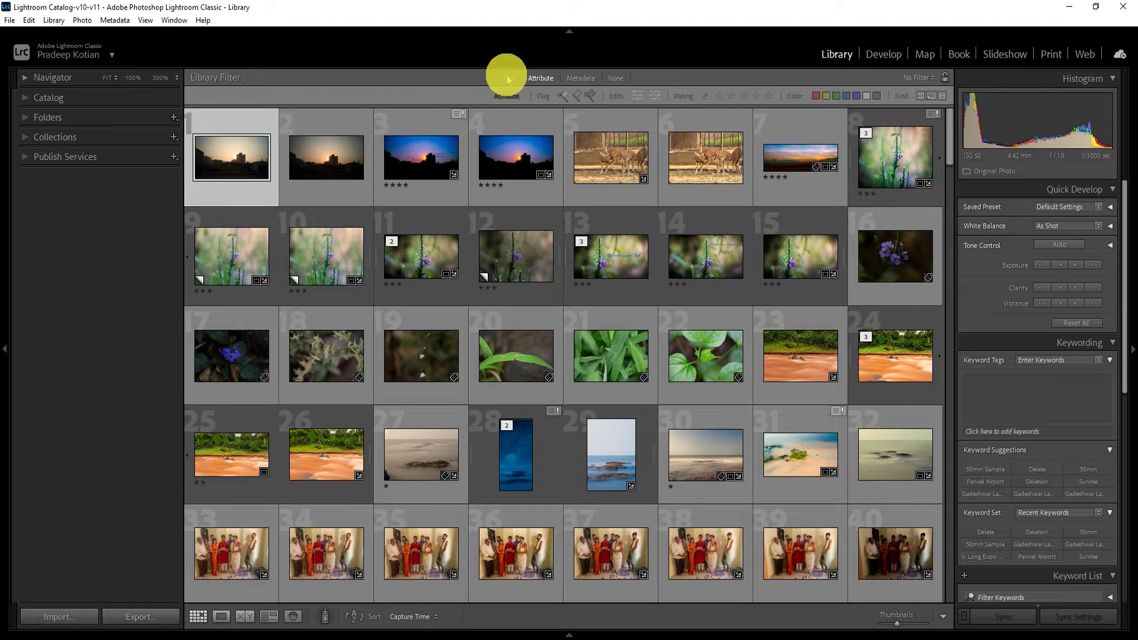
# - Switch the Library Filter to Text search
pyautogui.click(508, 79)
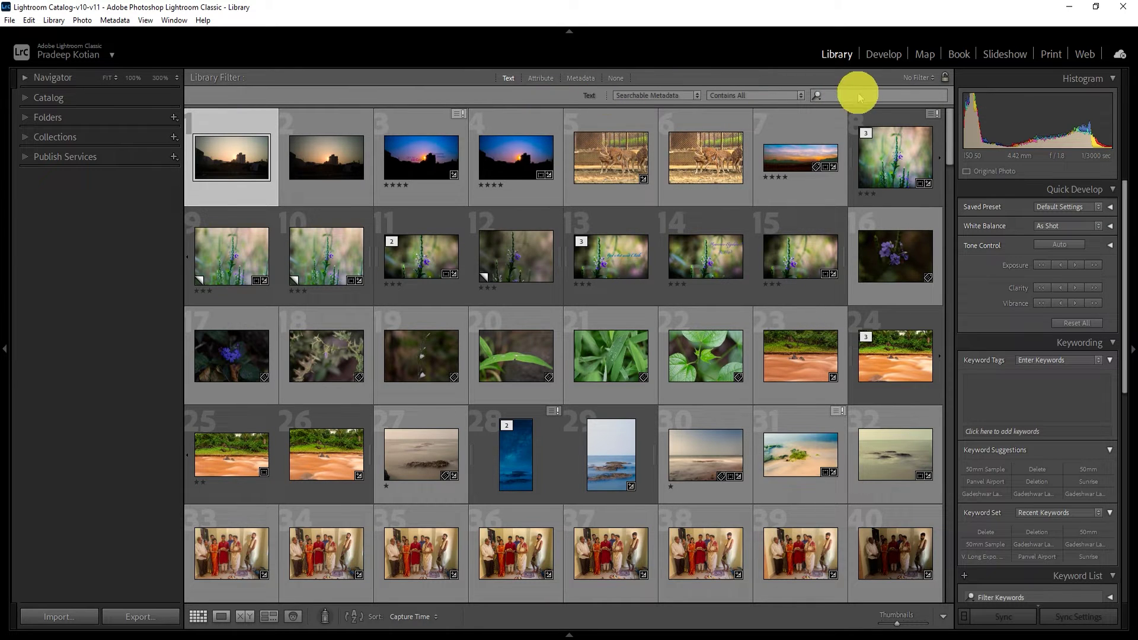
pyautogui.click(887, 96)
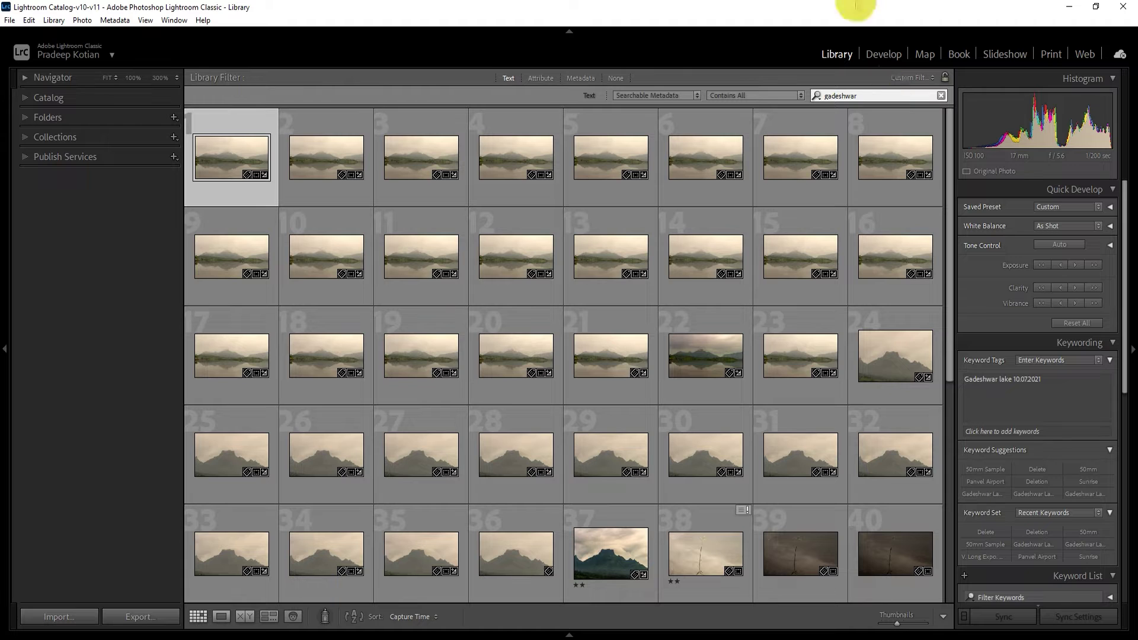
pyautogui.moveTo(610, 355)
pyautogui.write('gadeshwar')
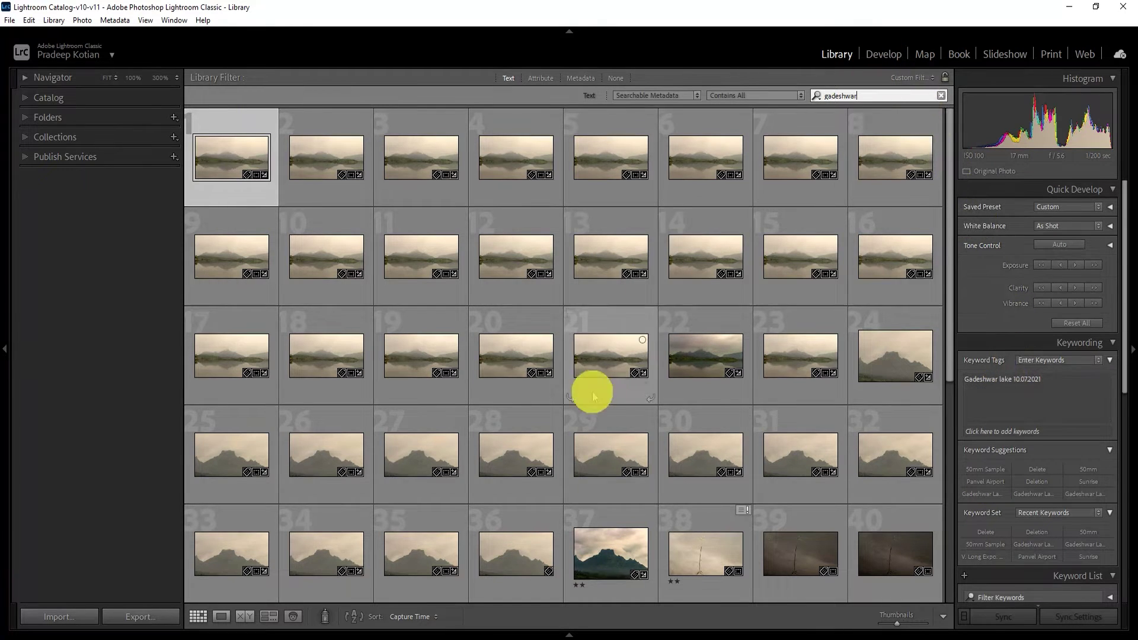
pyautogui.scroll(-3, 625, 376)
pyautogui.scroll(-3, 629, 379)
pyautogui.scroll(3, 630, 379)
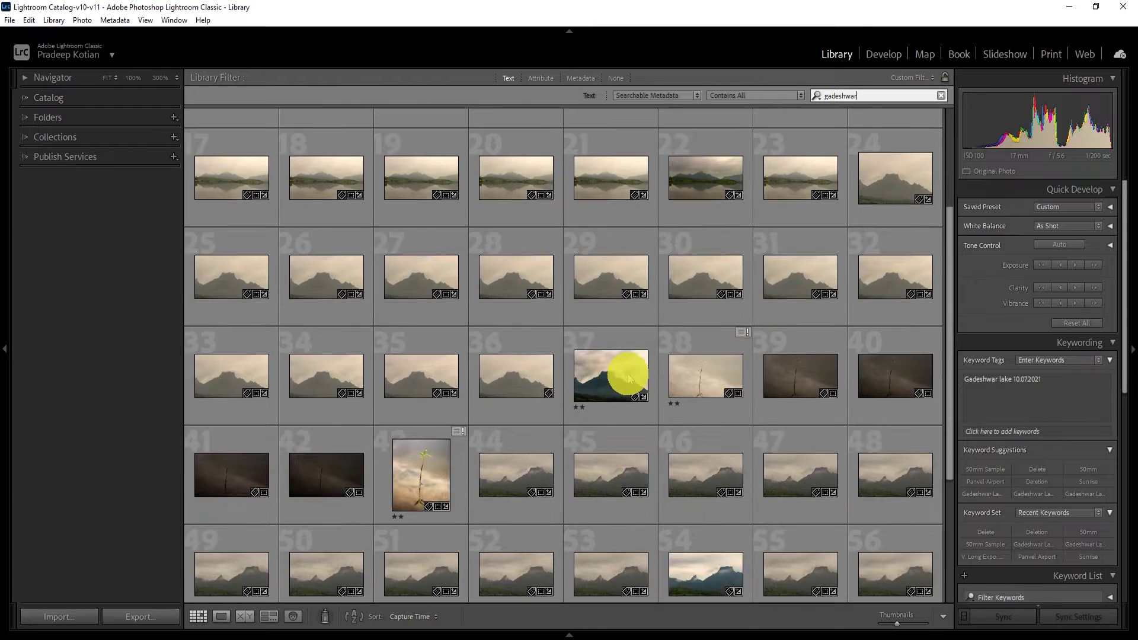
pyautogui.scroll(3, 630, 379)
pyautogui.click(941, 96)
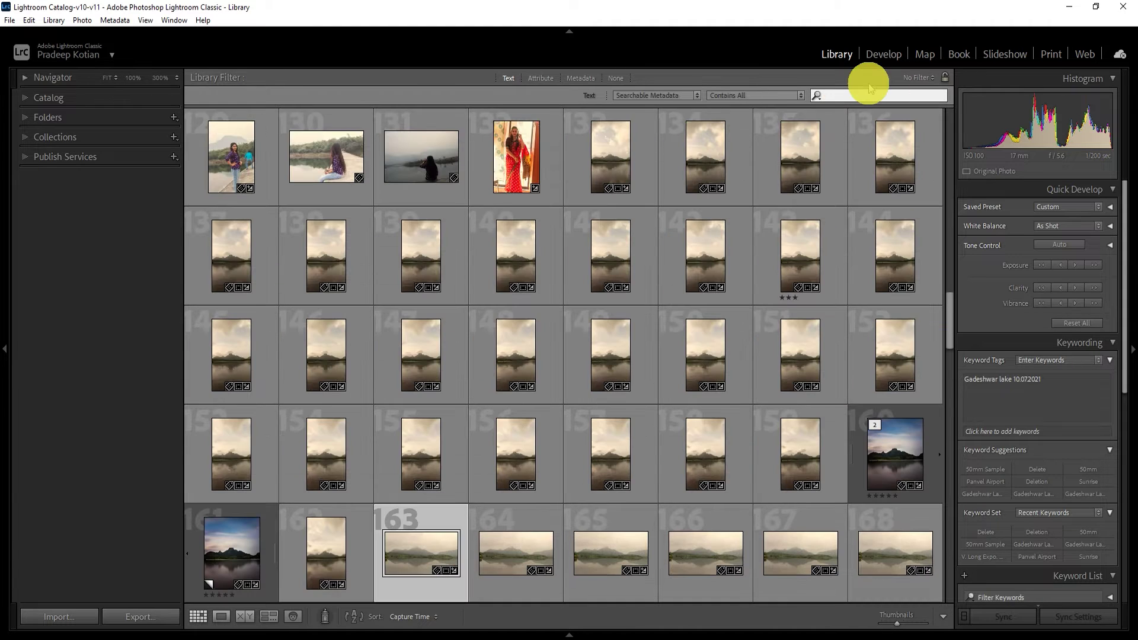
pyautogui.moveTo(231, 354)
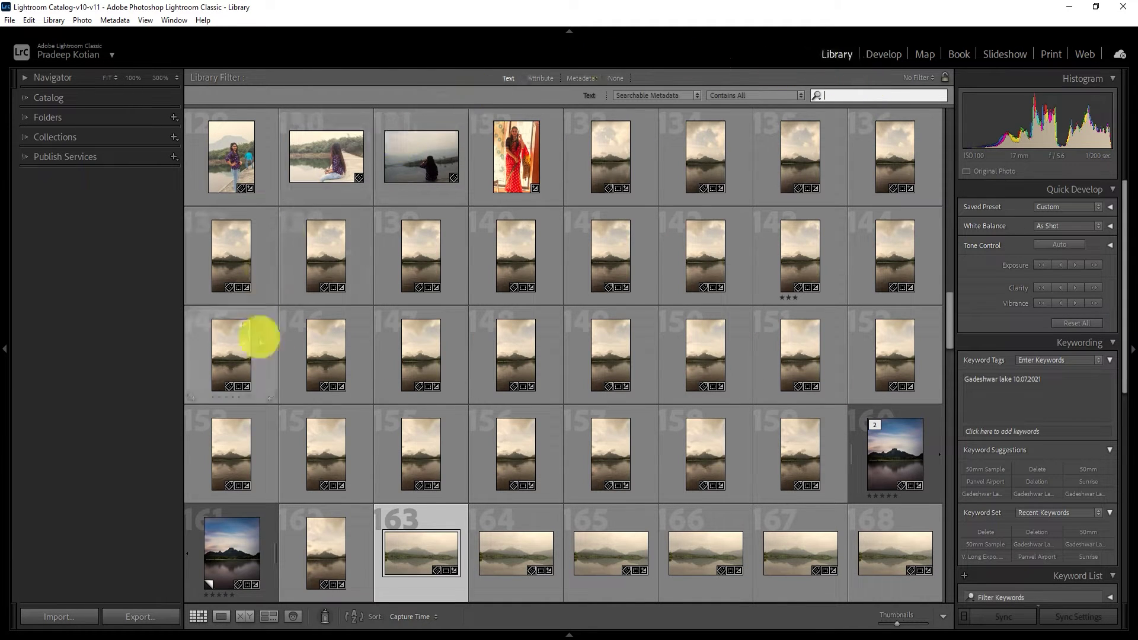
pyautogui.scroll(8, 655, 353)
pyautogui.scroll(8, 655, 352)
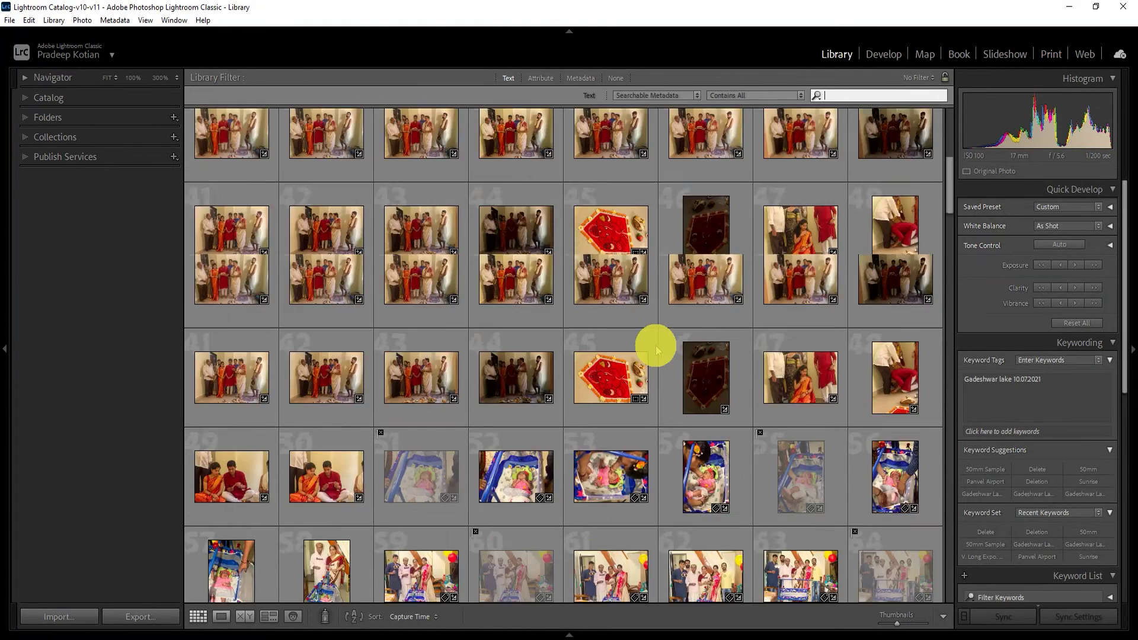
pyautogui.scroll(8, 657, 350)
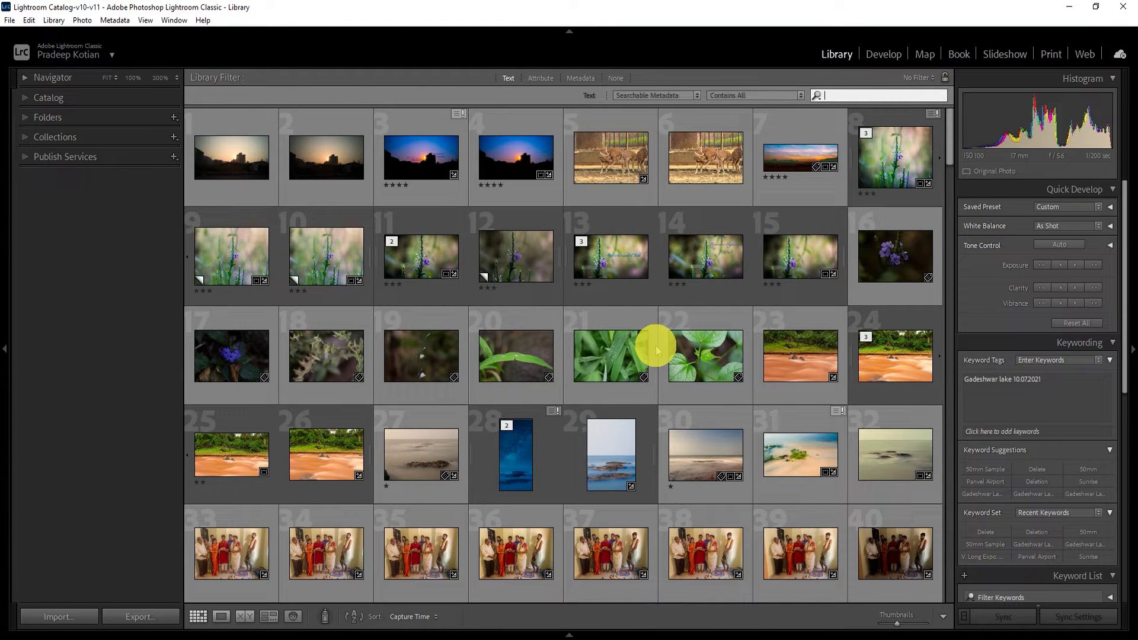
# - Set the Library Filter to None and select photos 22, 23 and 24 in turn
pyautogui.click(622, 78)
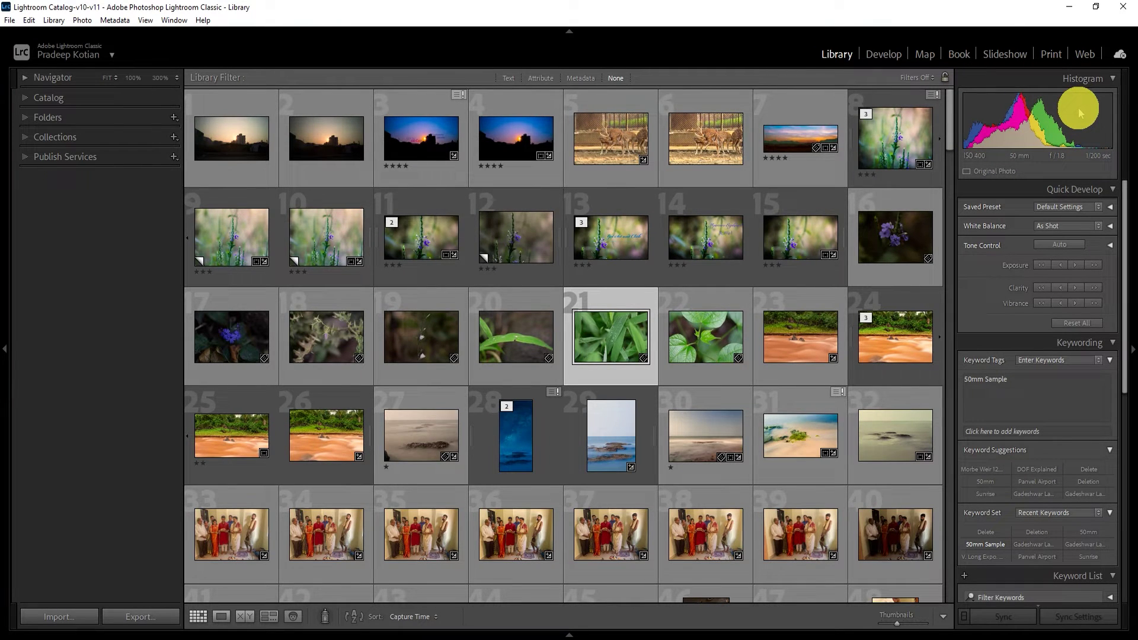
pyautogui.moveTo(705, 356)
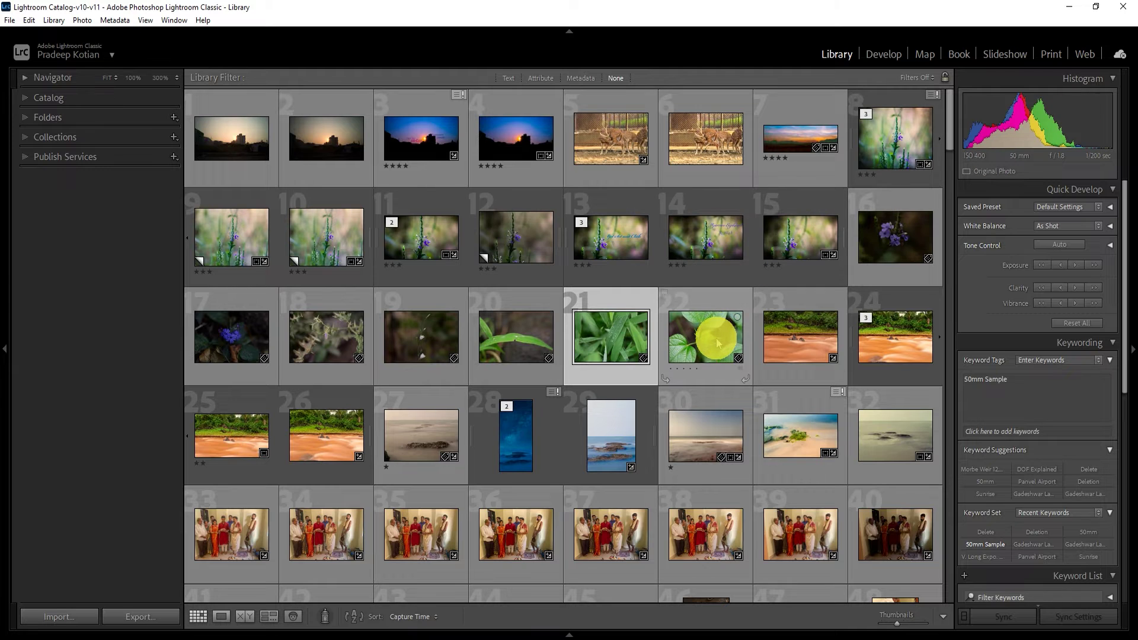
pyautogui.click(717, 343)
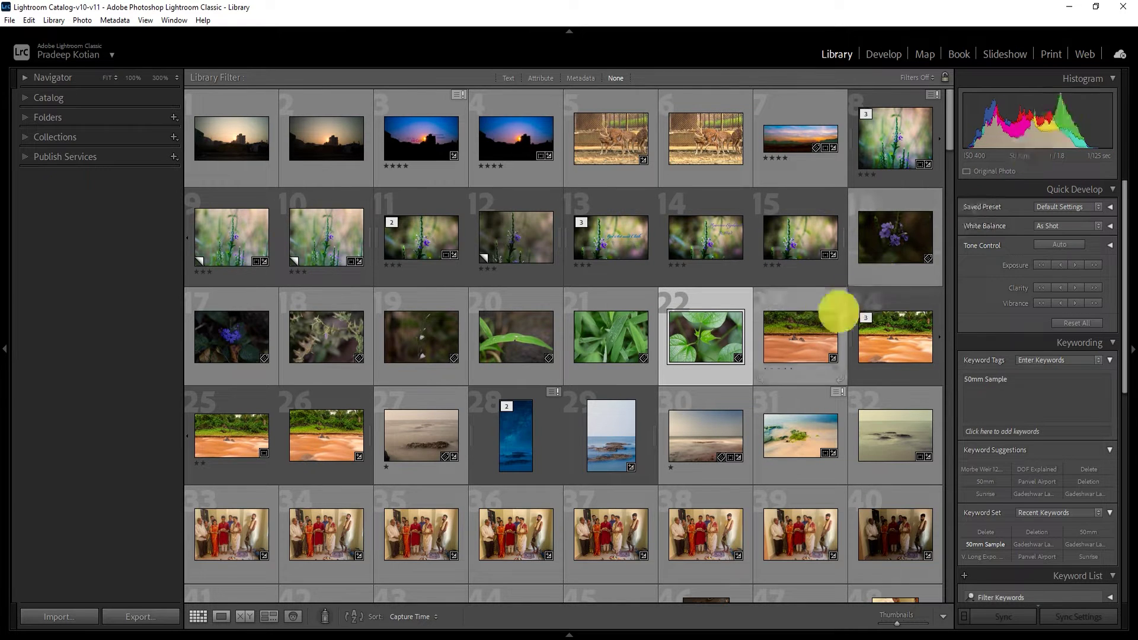
pyautogui.click(804, 336)
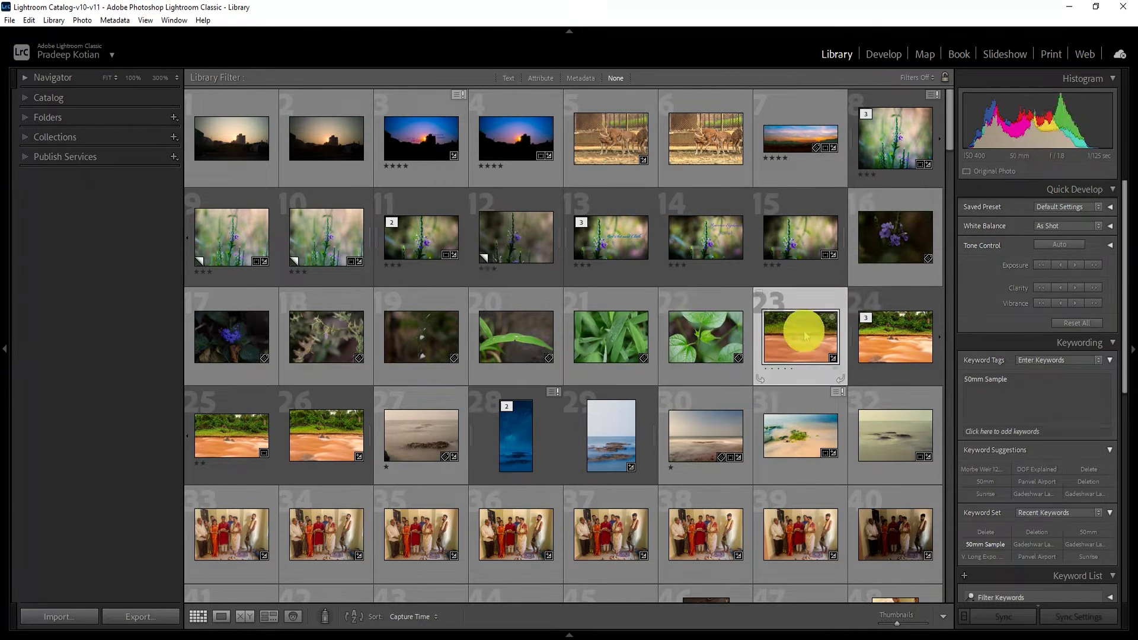
pyautogui.click(892, 329)
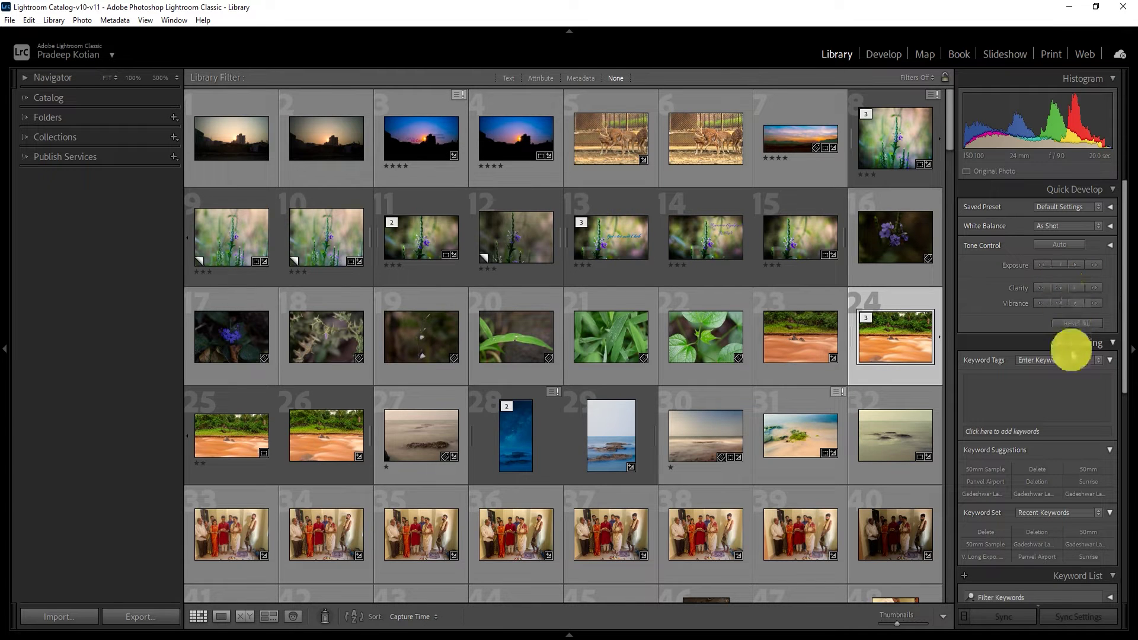
# - Add the keyword 'Gadeshwar Lake 10.11.2021 50mm' to photo 23 from autocomplete suggestions
pyautogui.click(997, 385)
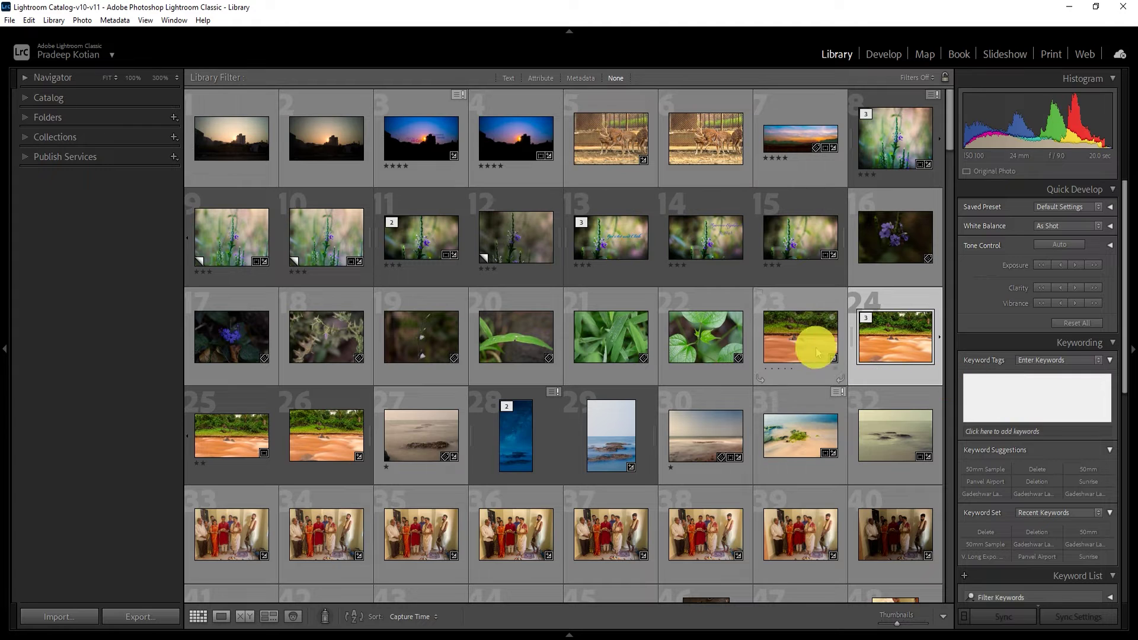
pyautogui.click(794, 335)
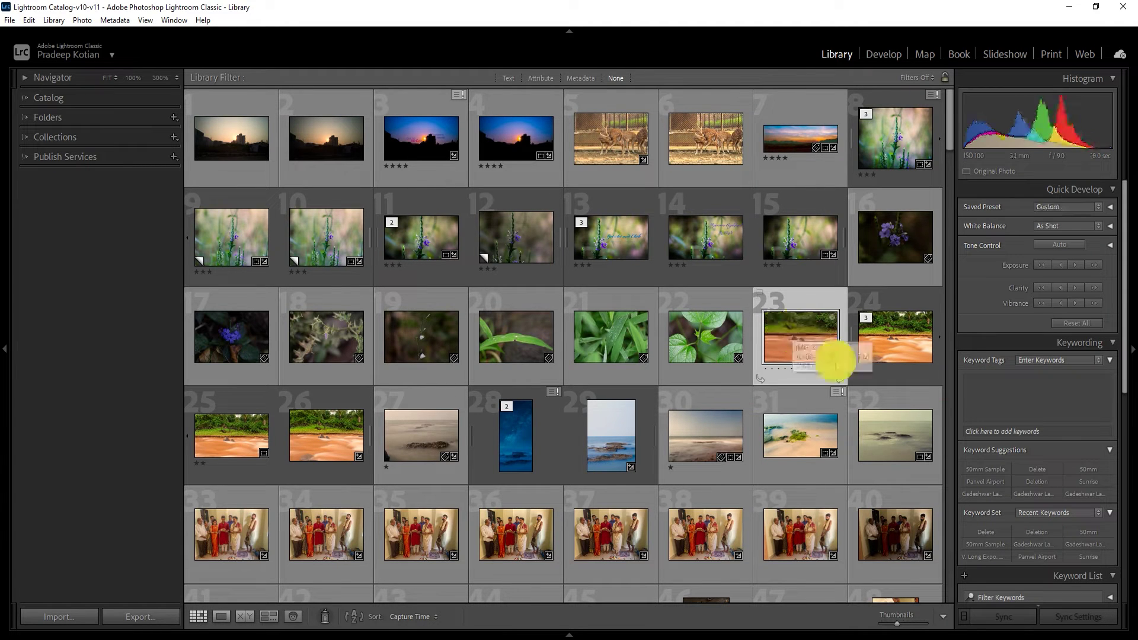
pyautogui.click(985, 388)
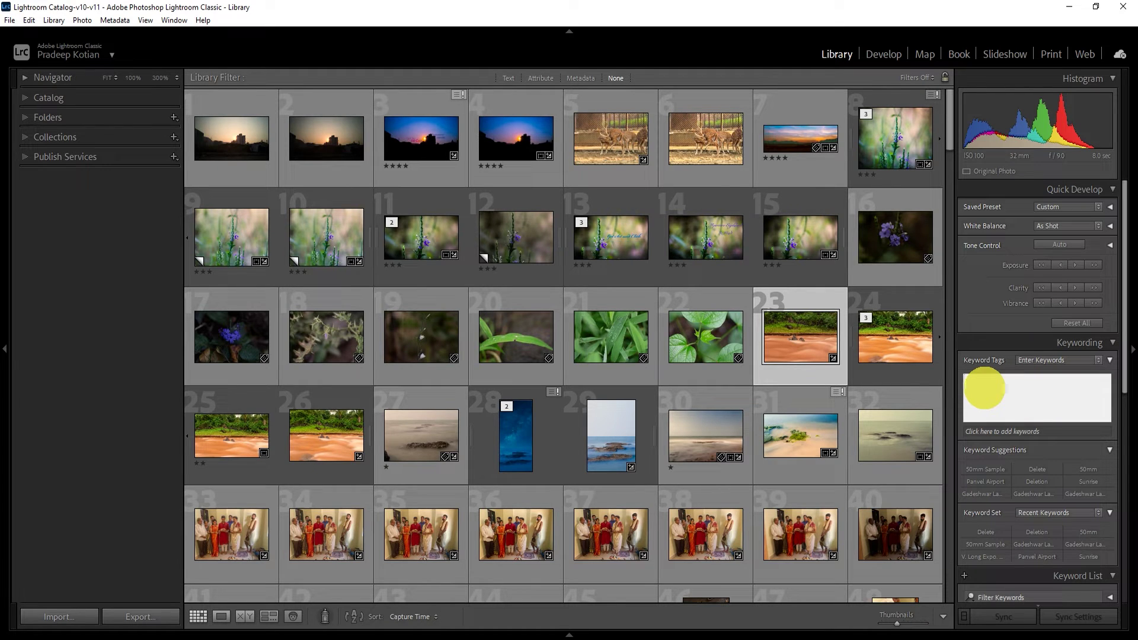
pyautogui.write('Panvel Airport')
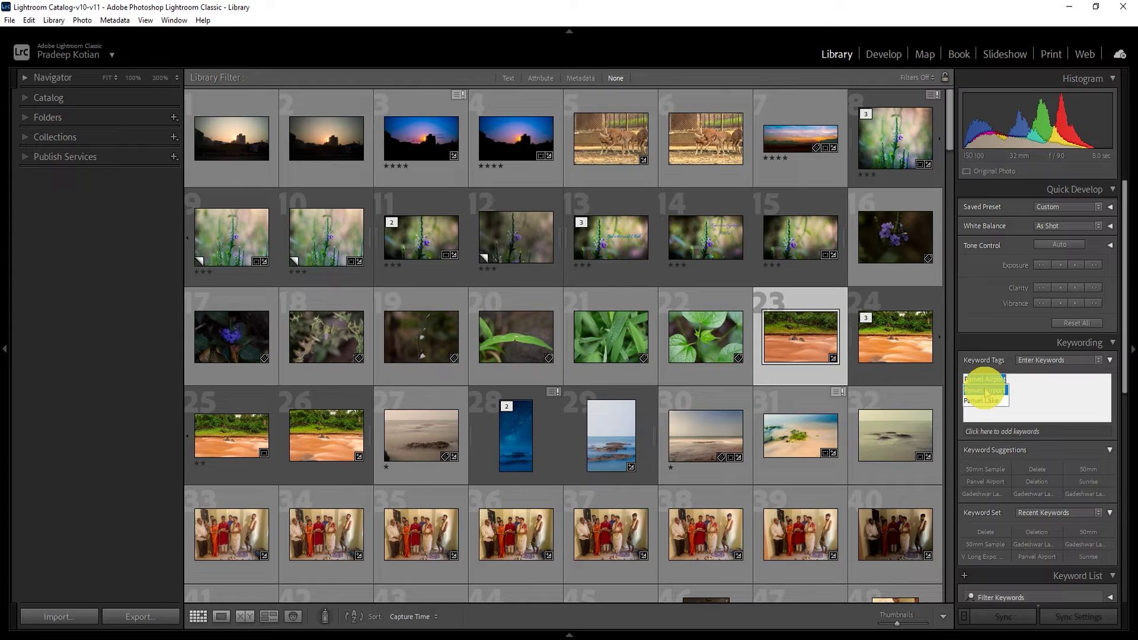
pyautogui.click(986, 391)
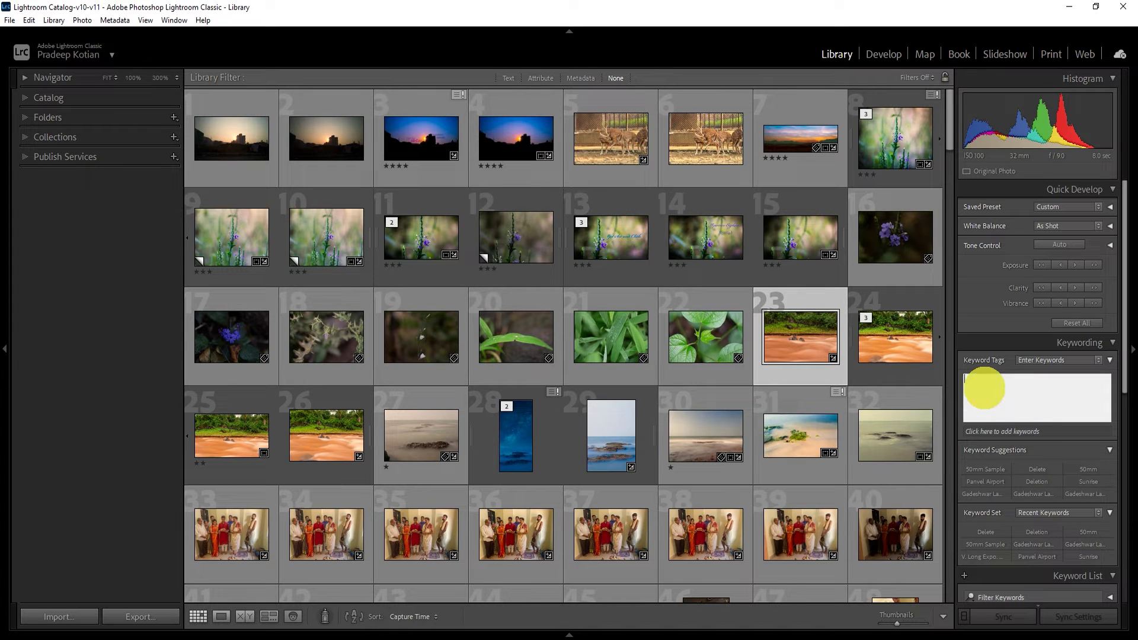
pyautogui.write('Gadeshwar Lake 10.11.2021 50mm')
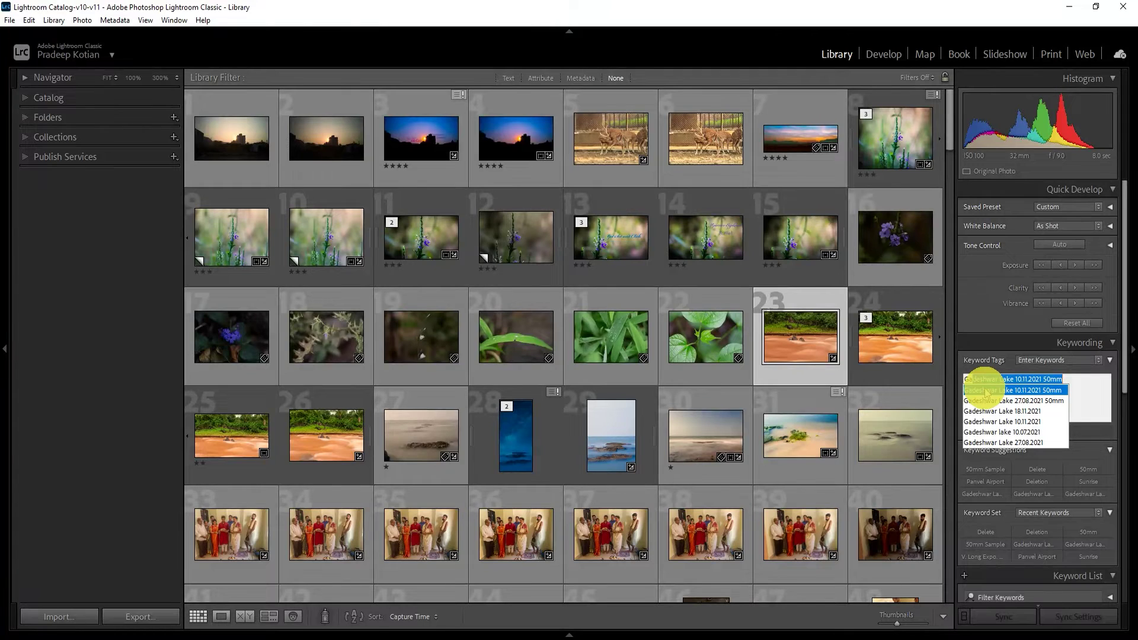
pyautogui.moveTo(798, 336)
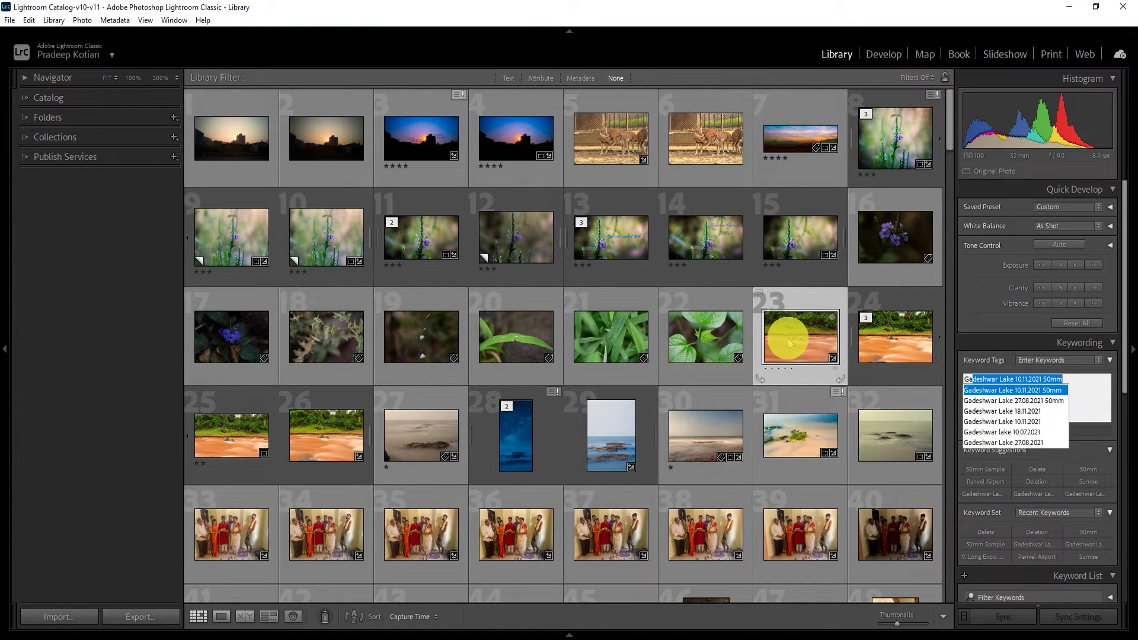
pyautogui.click(1075, 382)
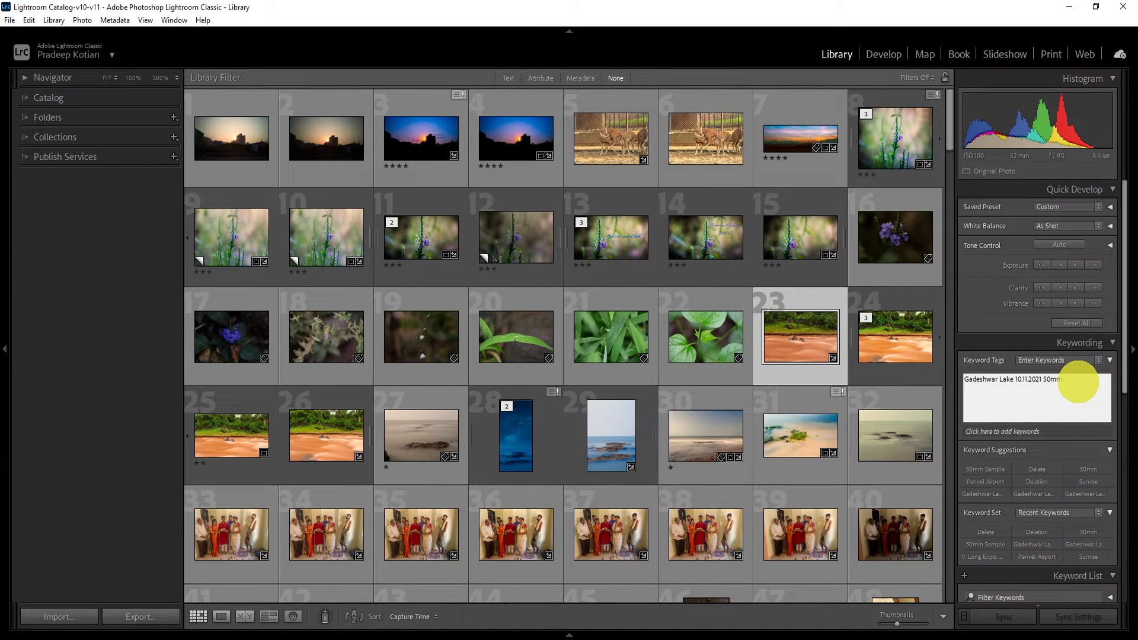
pyautogui.press('Return')
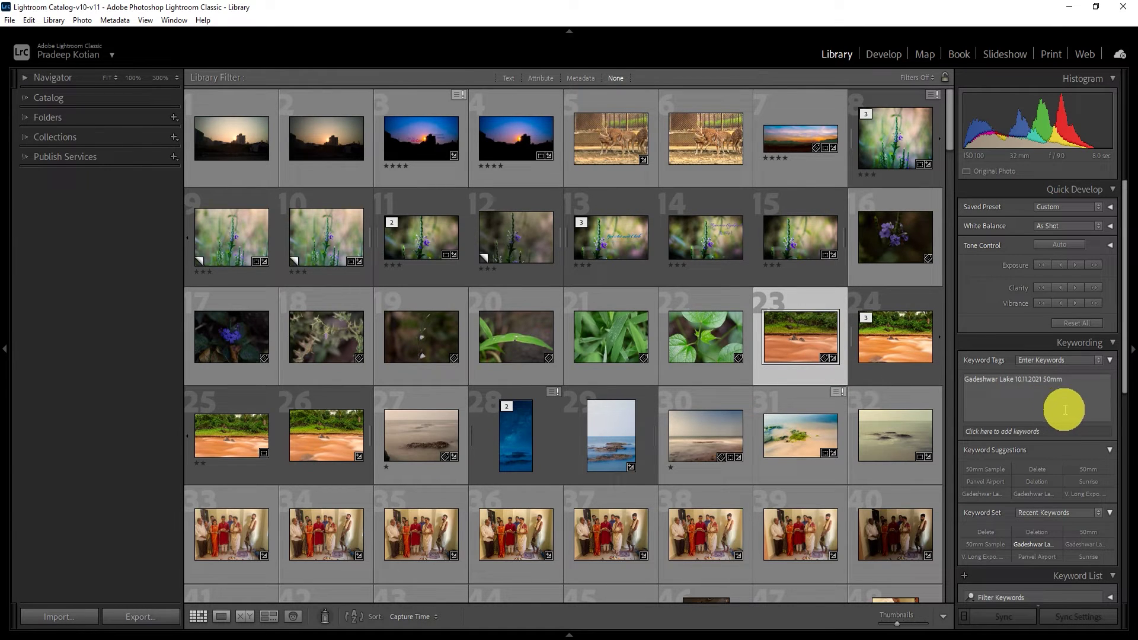
pyautogui.click(1060, 388)
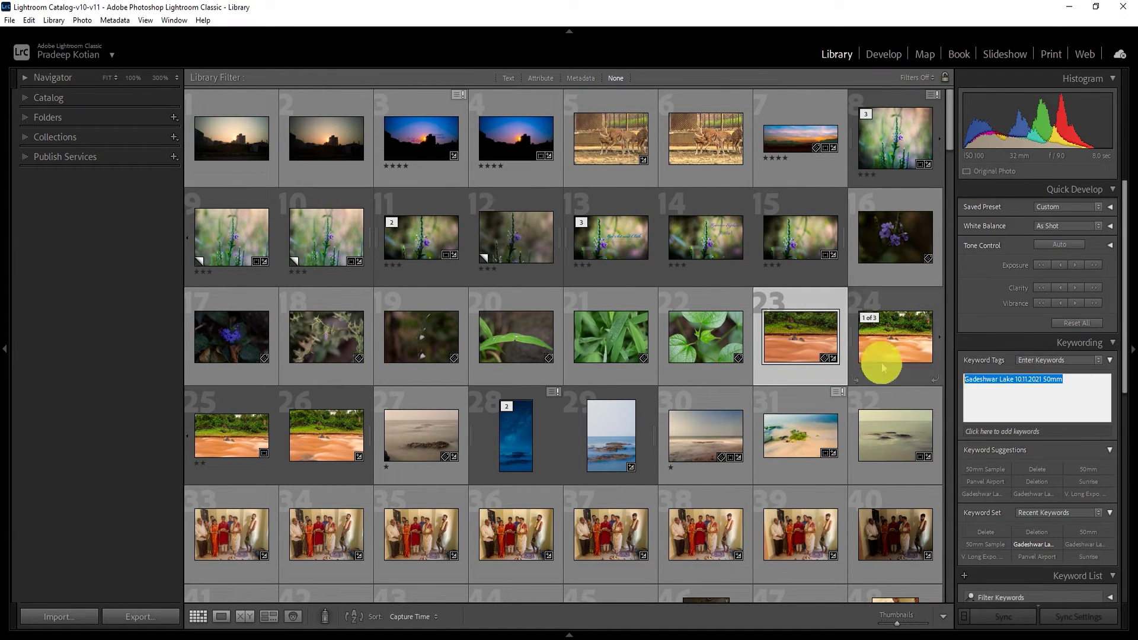
pyautogui.moveTo(799, 435)
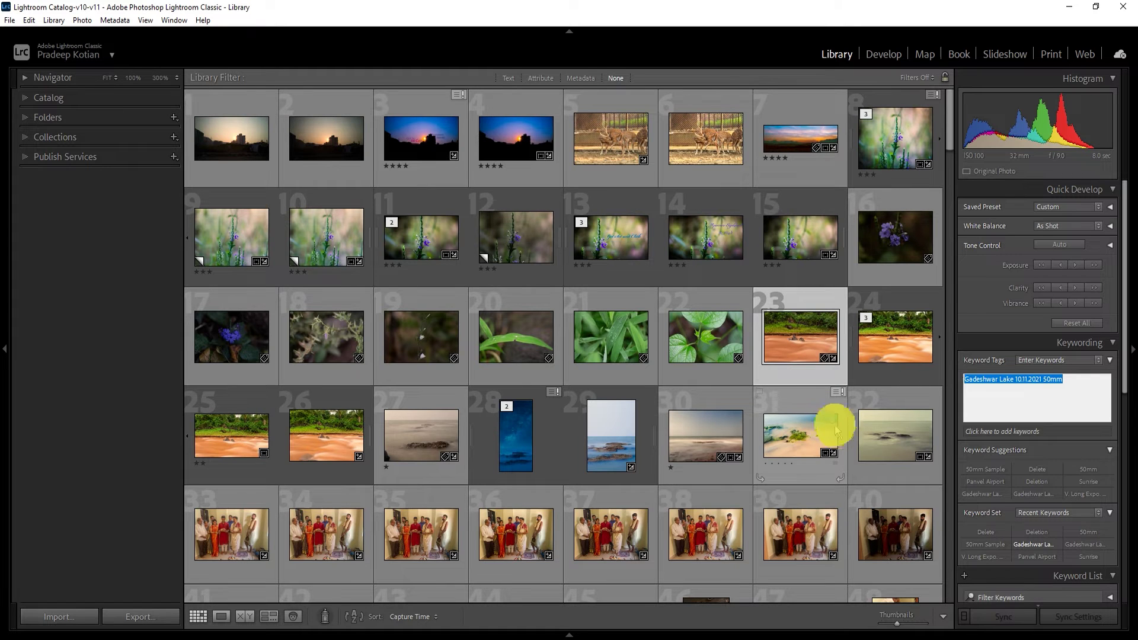
pyautogui.click(508, 78)
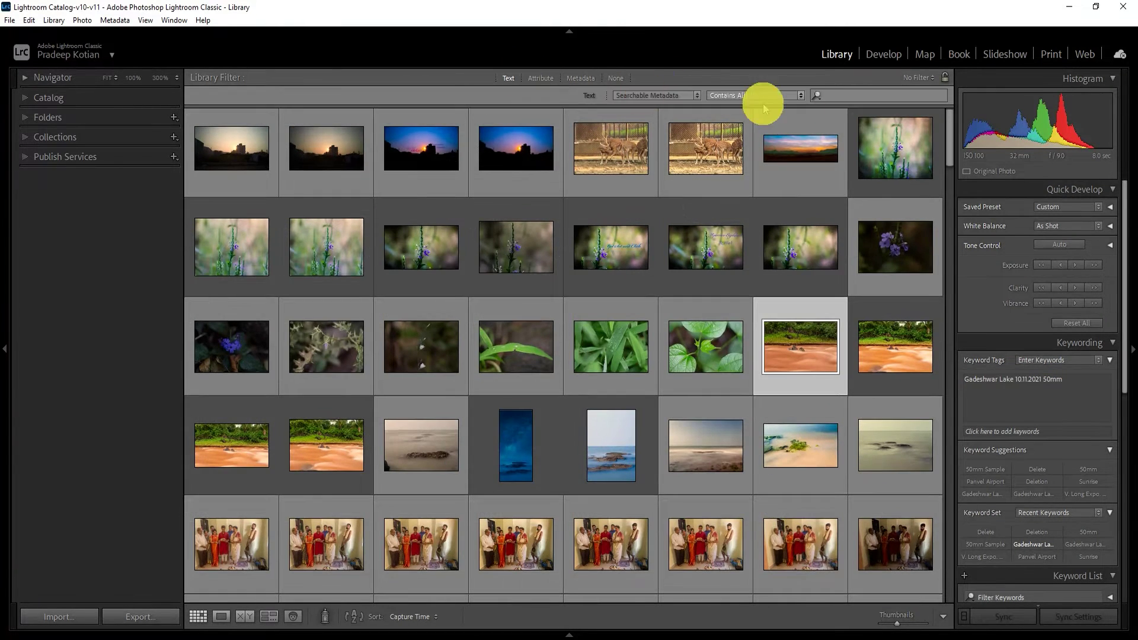
pyautogui.click(844, 94)
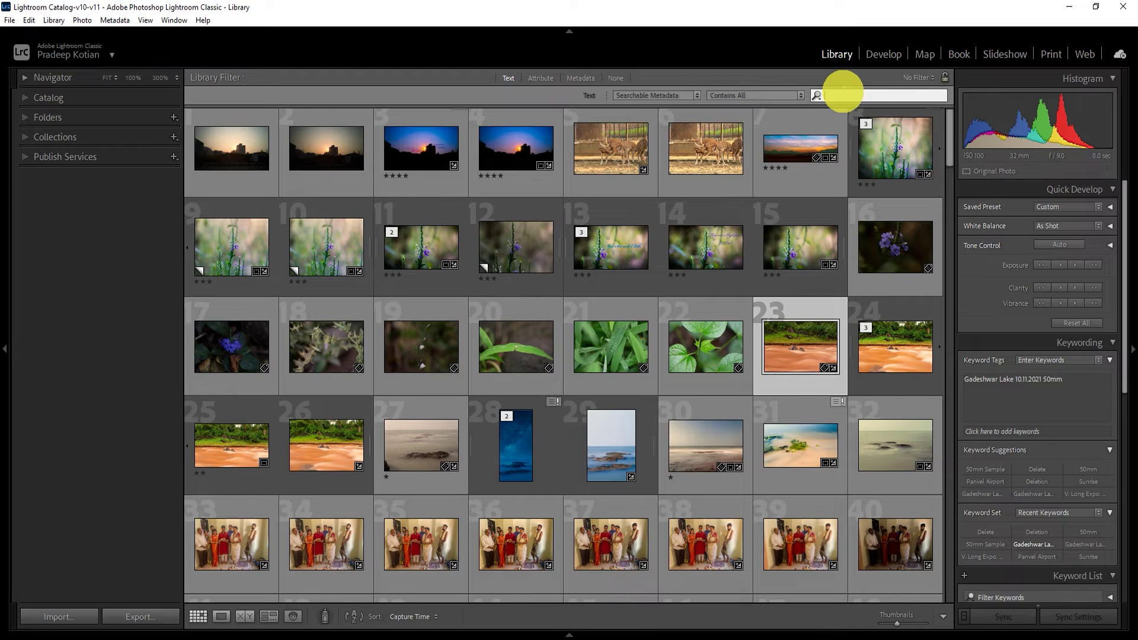
pyautogui.write('Gadeshwar Lake 10.11.2021 50mm')
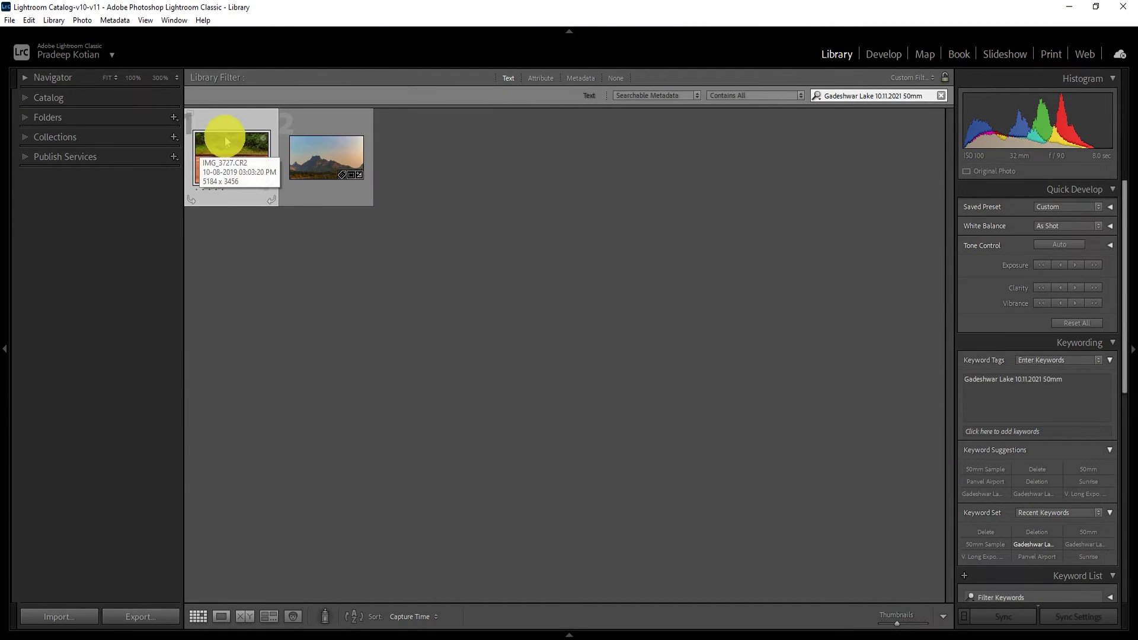
pyautogui.click(1034, 397)
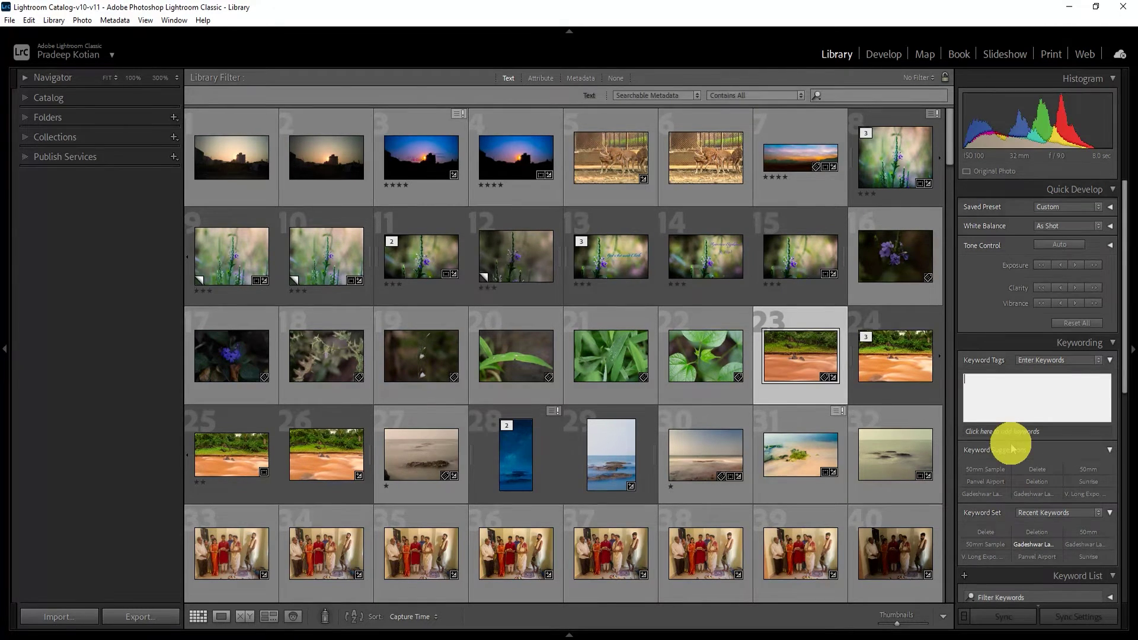
# - Start an import and mark only photos IMG_5628 through IMG_5630
pyautogui.click(74, 618)
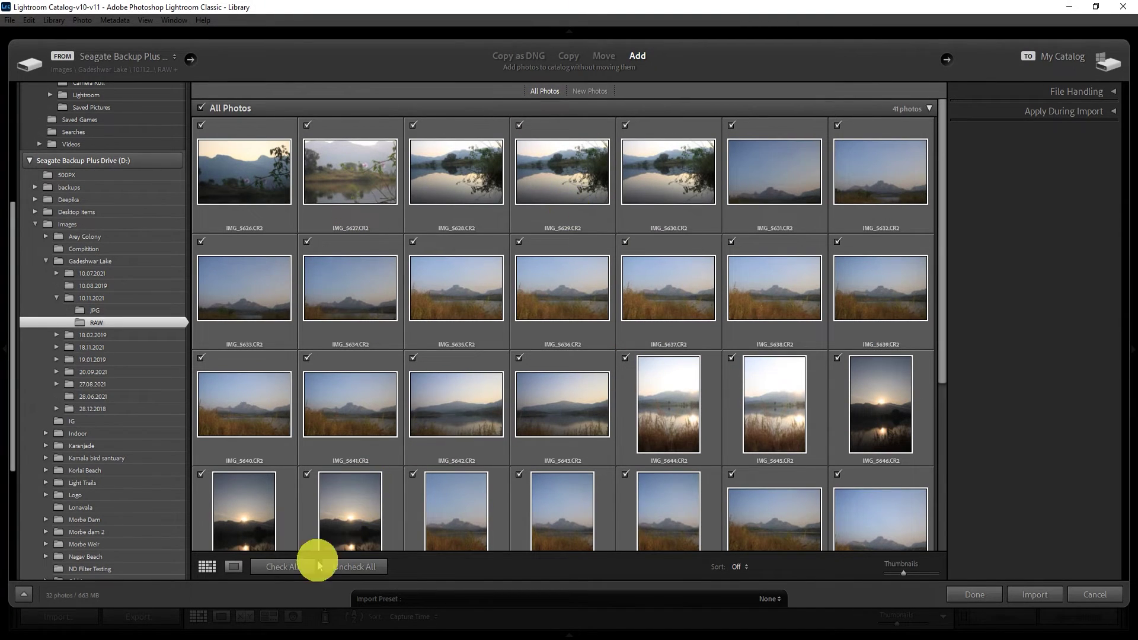
pyautogui.click(359, 573)
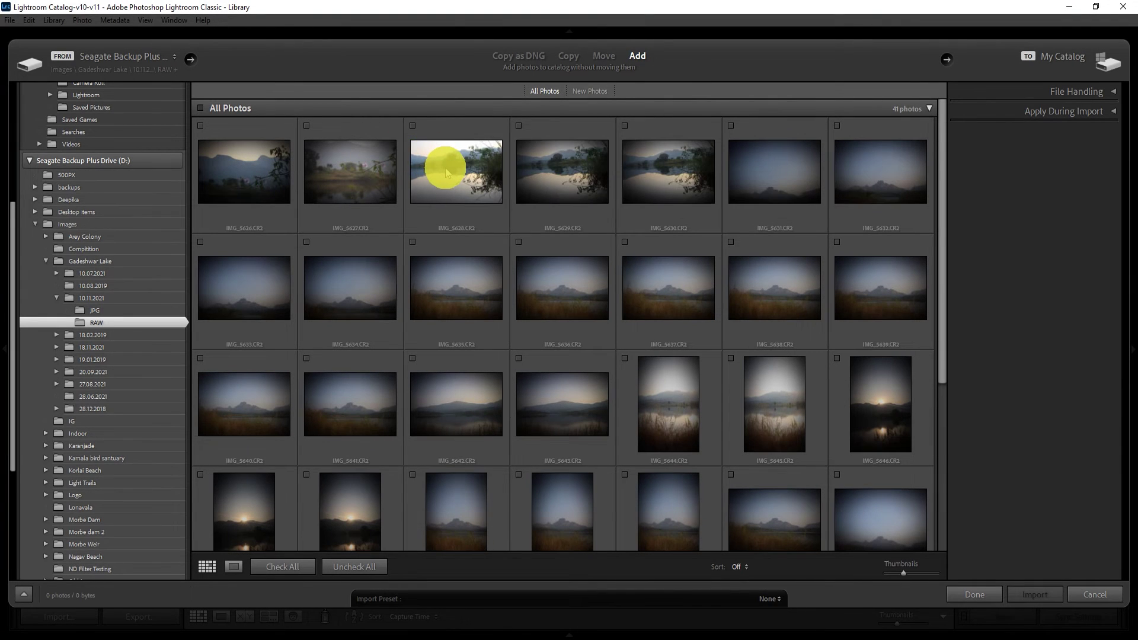
pyautogui.click(446, 172)
pyautogui.keyDown('shift'); pyautogui.click(657, 177); pyautogui.keyUp('shift')
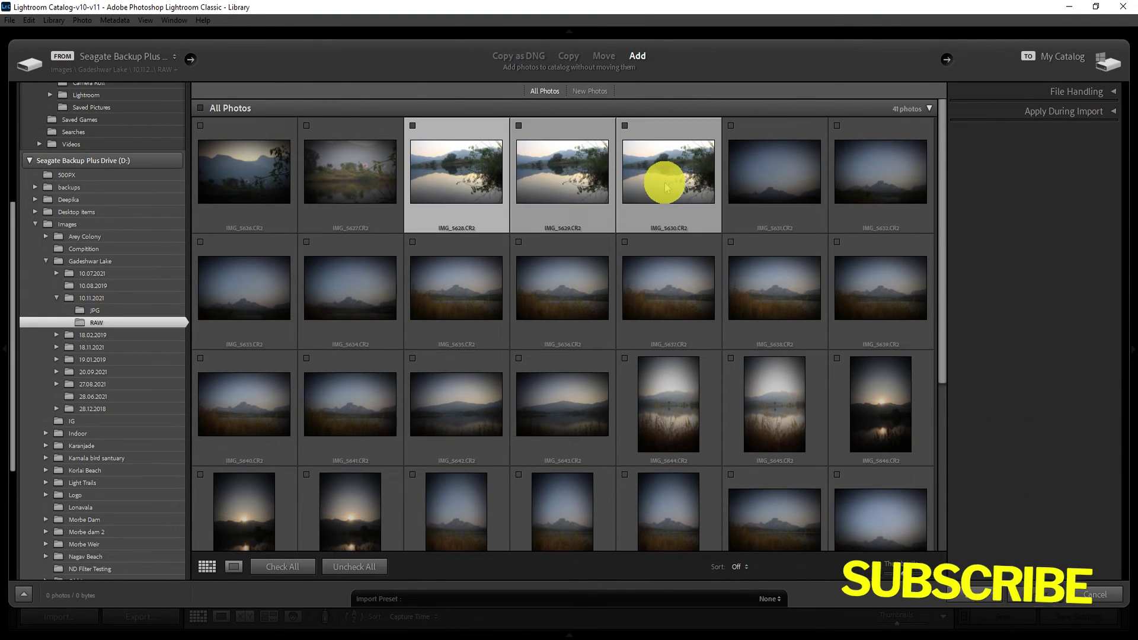
pyautogui.click(412, 126)
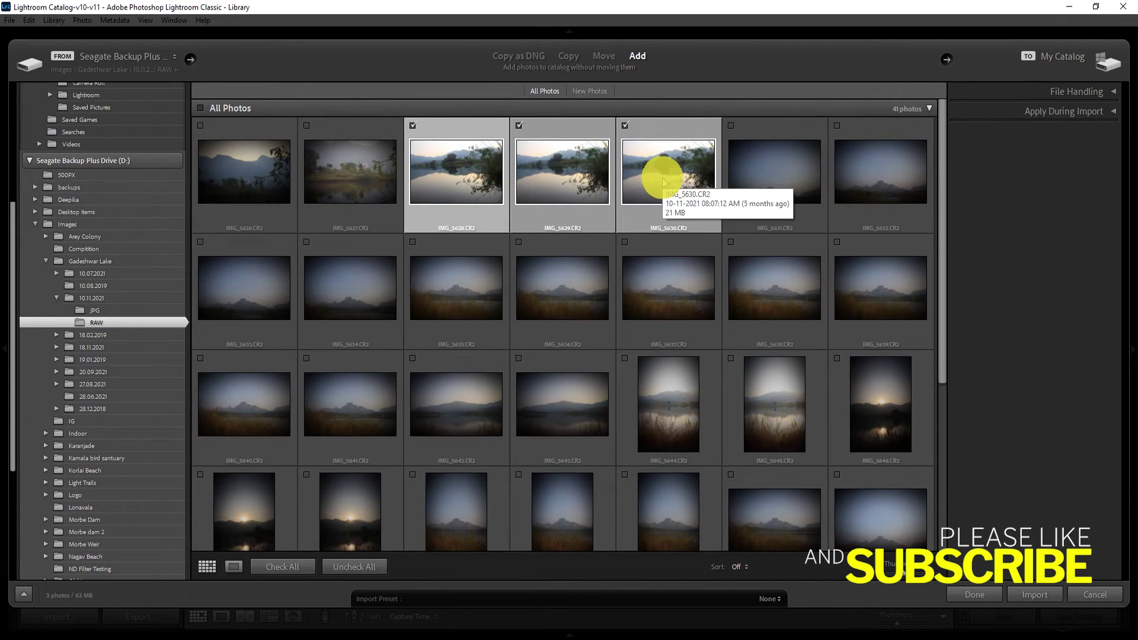
# - Apply the keyword 'Trip 1' during import and import the three lake photos
pyautogui.click(1113, 114)
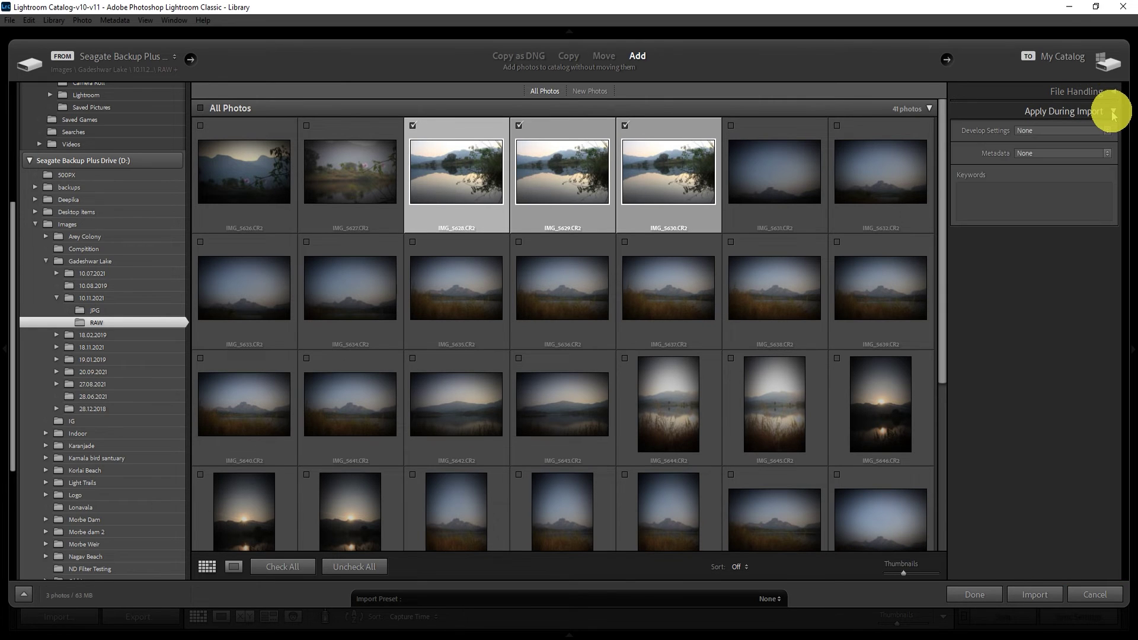
pyautogui.click(972, 189)
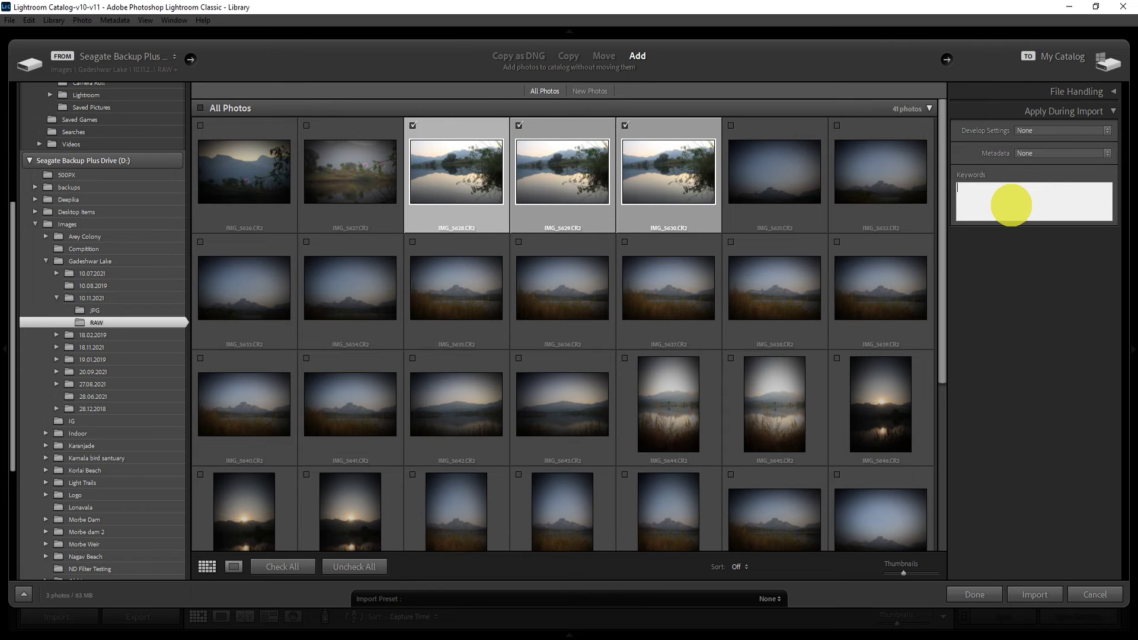
pyautogui.write('Trip 1')
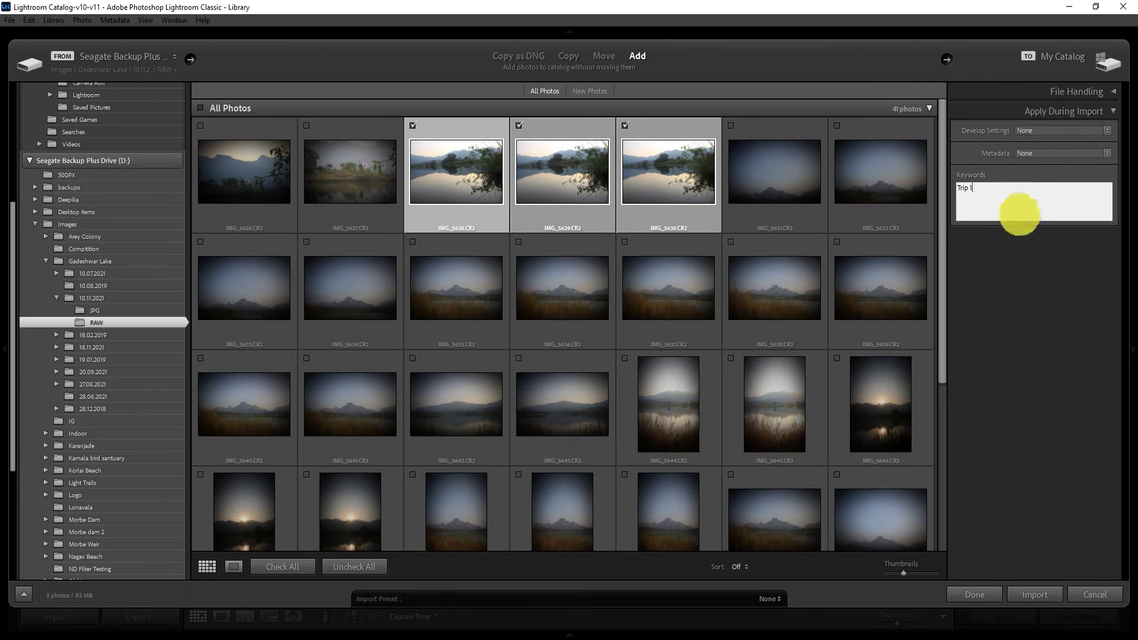
pyautogui.click(1045, 596)
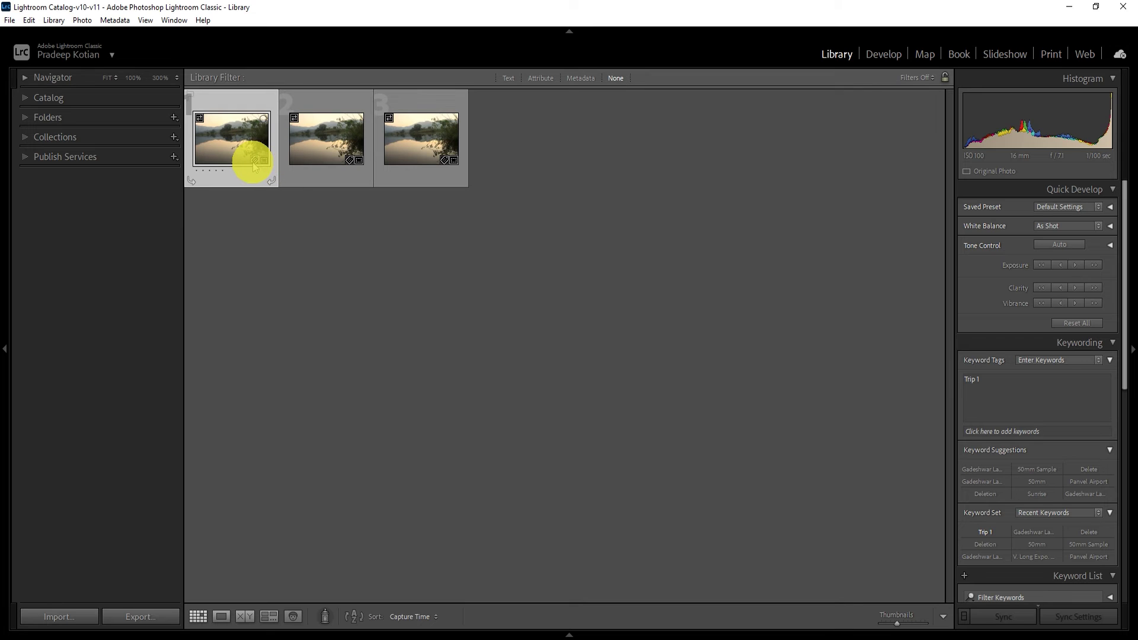
pyautogui.moveTo(421, 552)
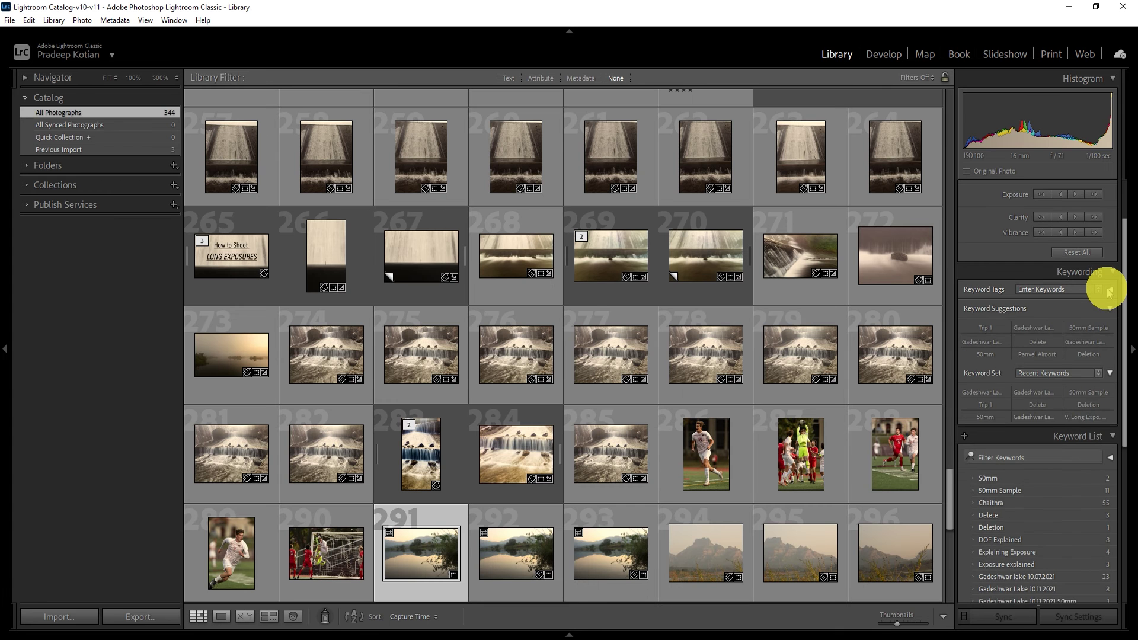
# - Expand Keyword Tags and scroll the right panel down to the Keyword List
pyautogui.click(1110, 290)
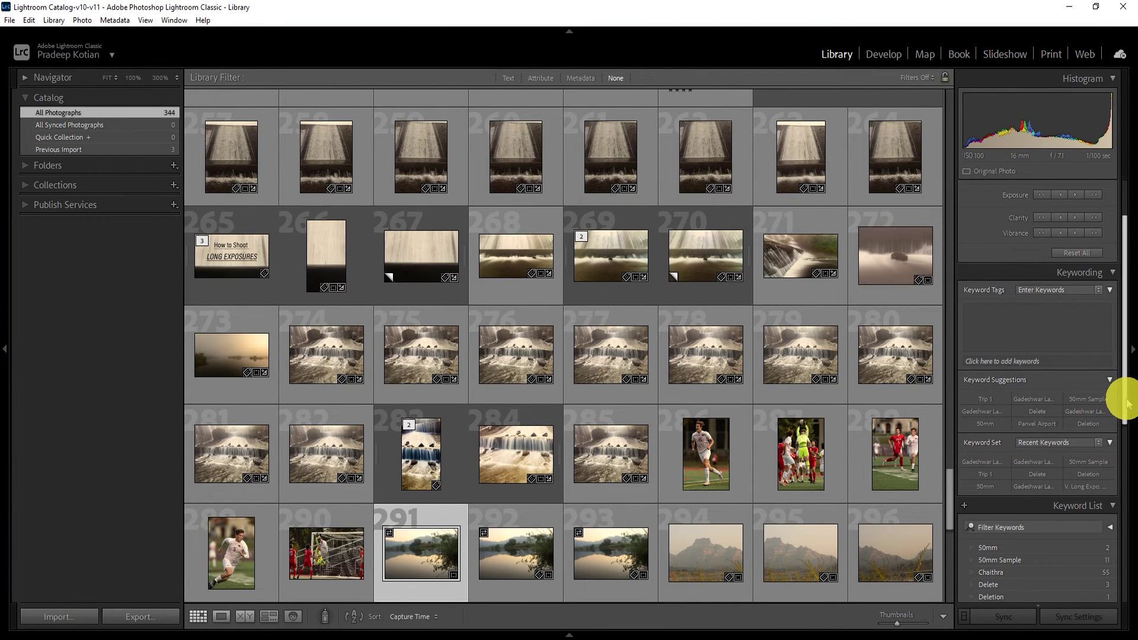
pyautogui.moveTo(1122, 399); pyautogui.dragTo(1133, 521)
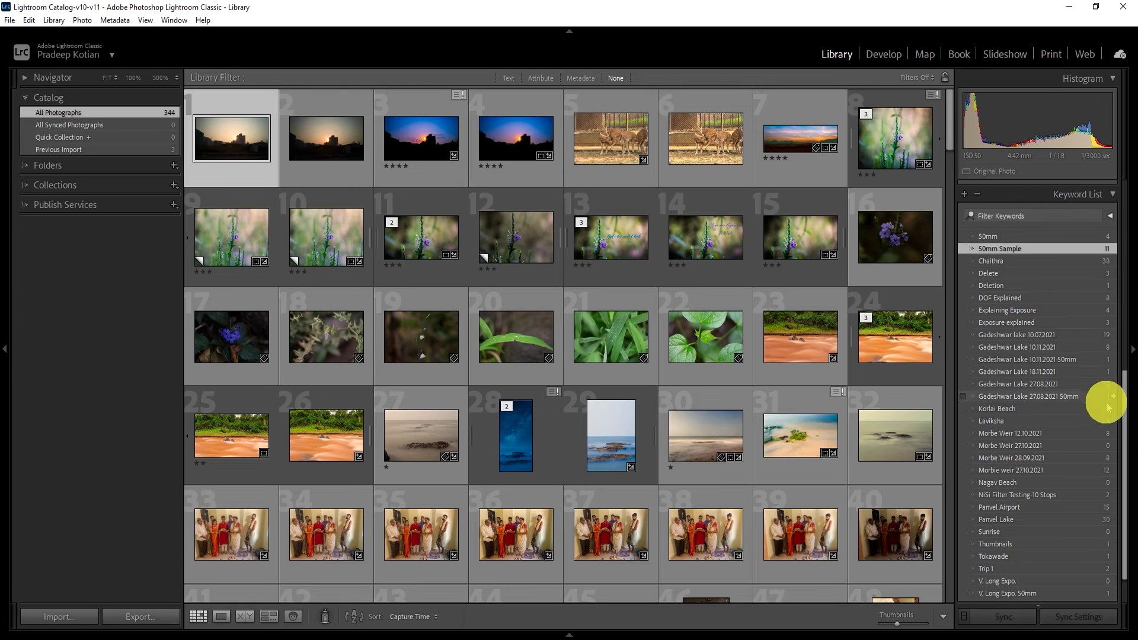
# - Try the Panvel Lake and V. Long Expo. 50mm keyword filters, then filter to Gadeshwar Lake 27.08.2021
pyautogui.click(1114, 520)
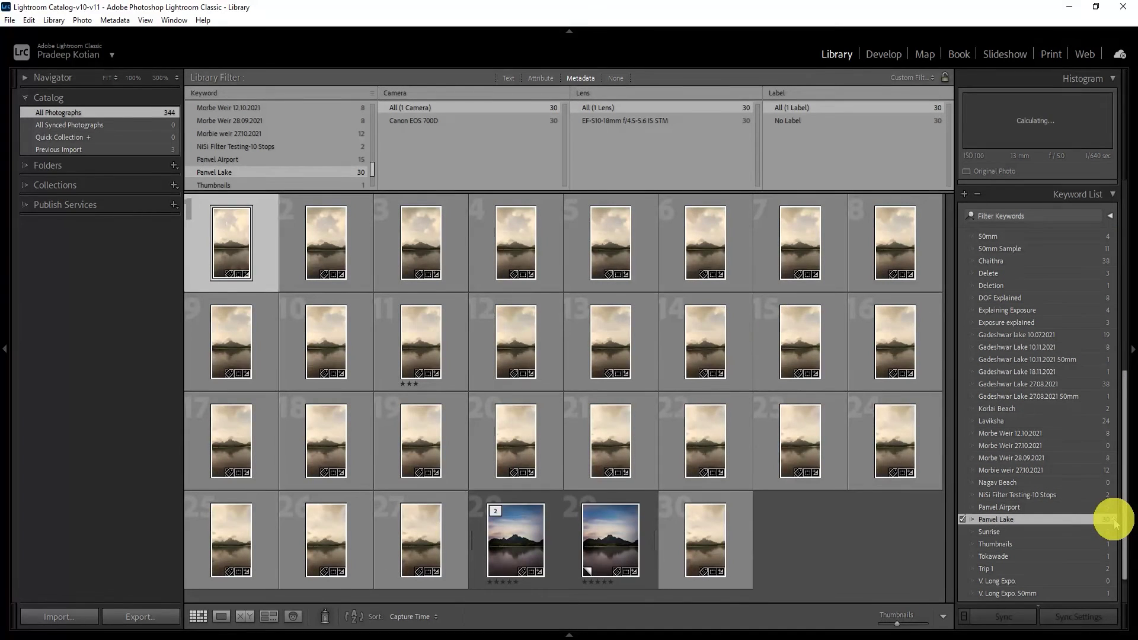
pyautogui.click(905, 554)
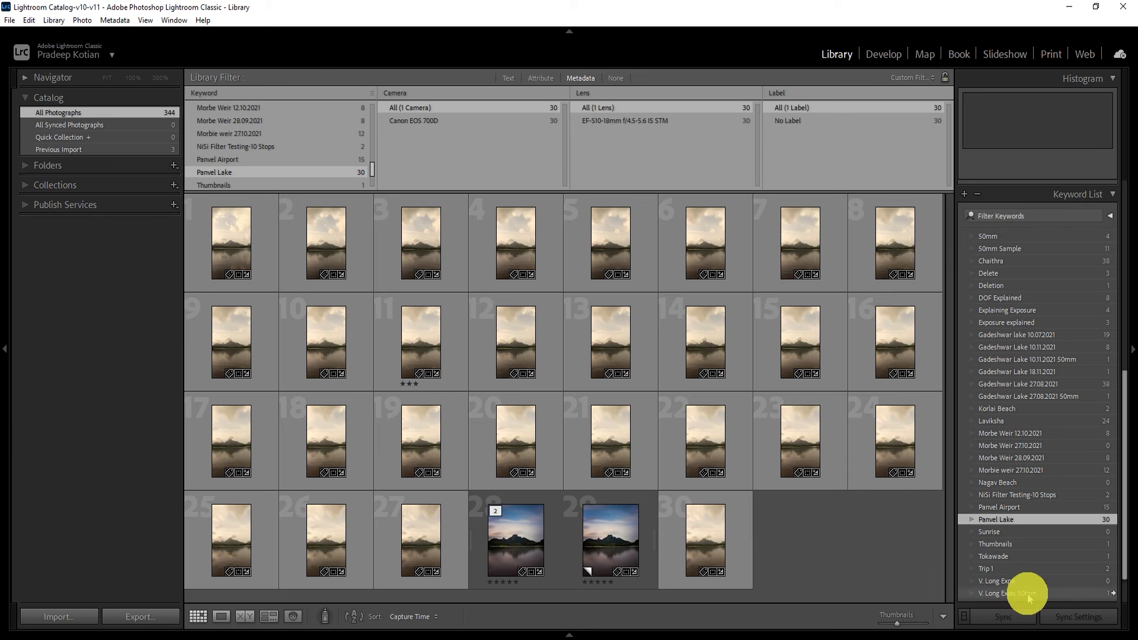
pyautogui.click(1112, 593)
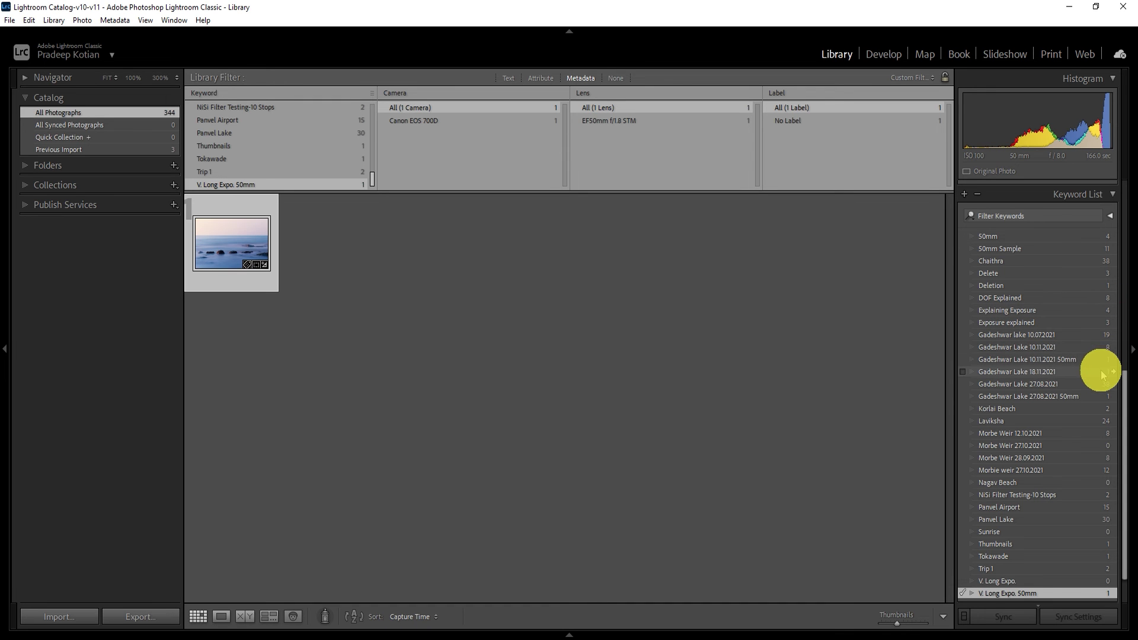
pyautogui.click(1114, 387)
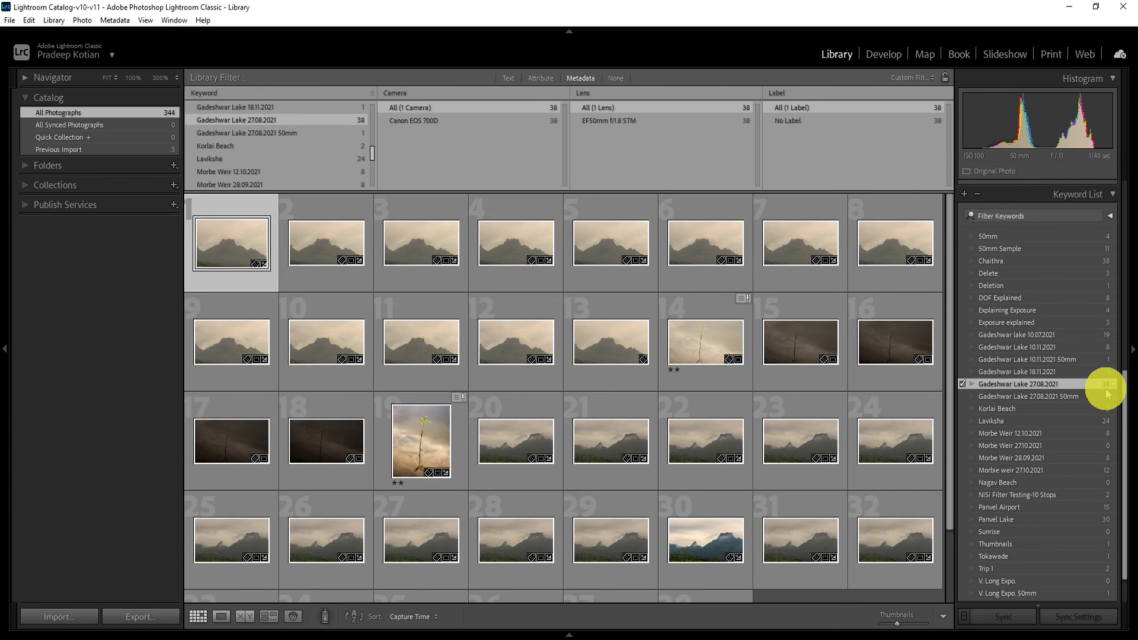
# - Check photo 12's metadata, then collapse the Metadata panel and switch off the library filter
pyautogui.hotkey('ctrl', '4')
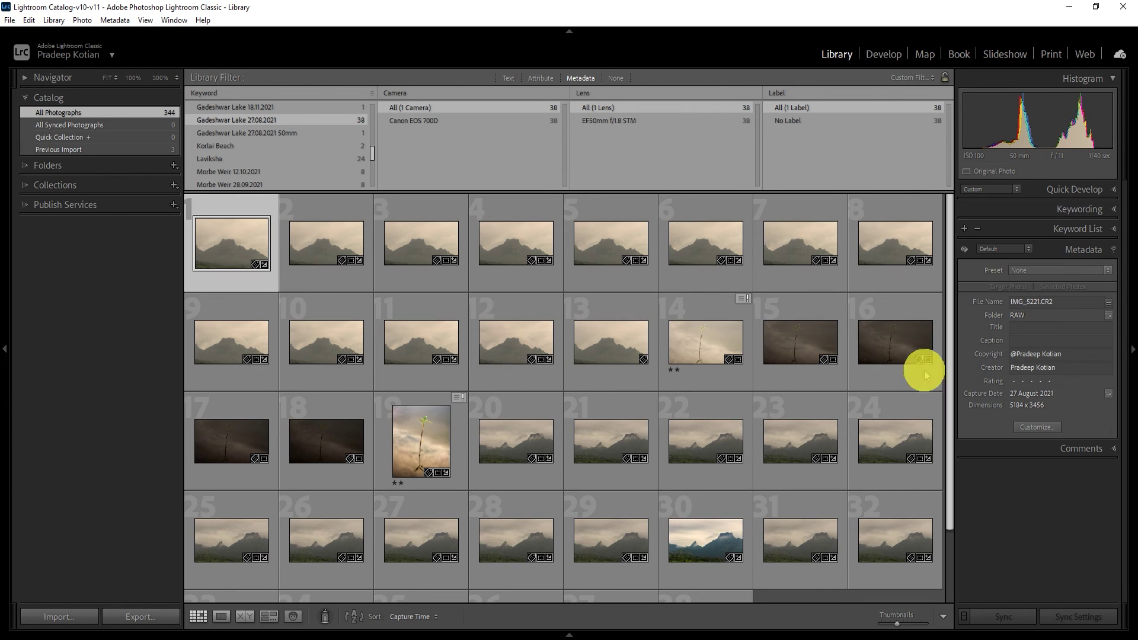
pyautogui.click(496, 342)
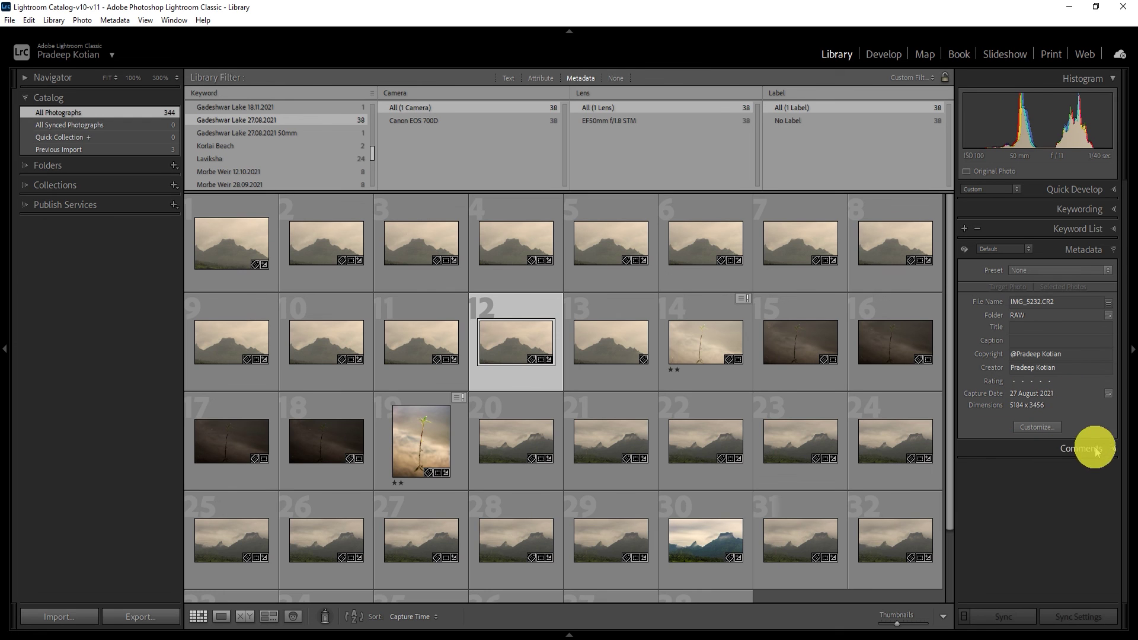
pyautogui.click(1114, 255)
pyautogui.hotkey('ctrl', 'l')
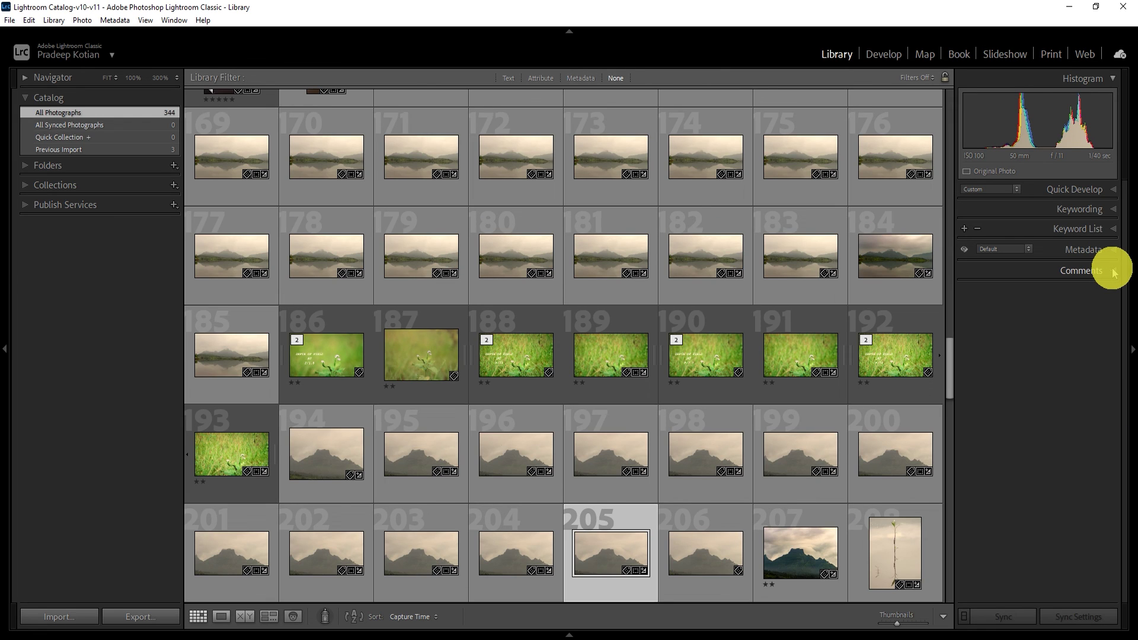